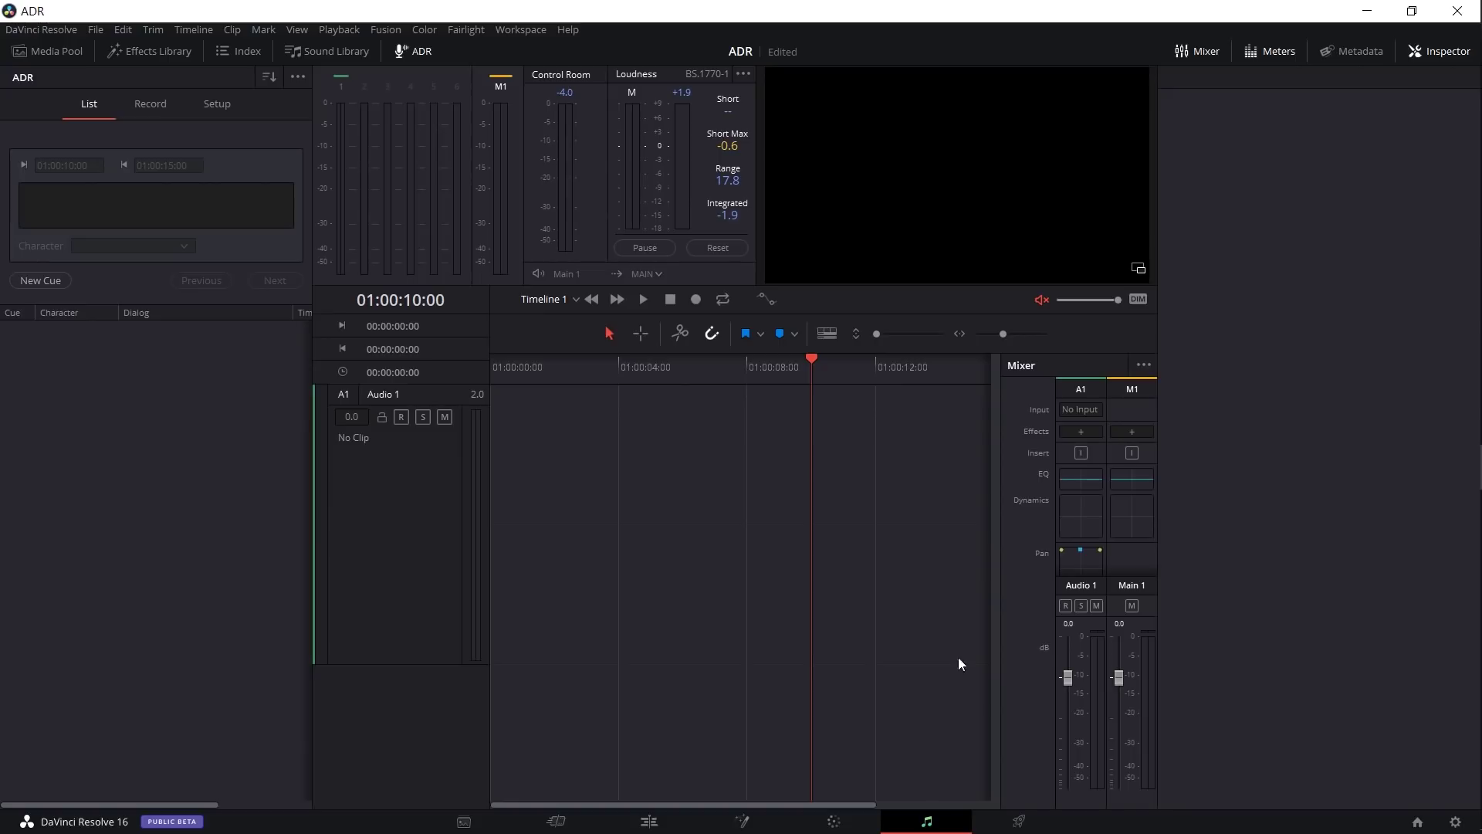
Reopen the ADR panel, widen it slightly, and show its record and playback Setup options
left_click(417, 55)
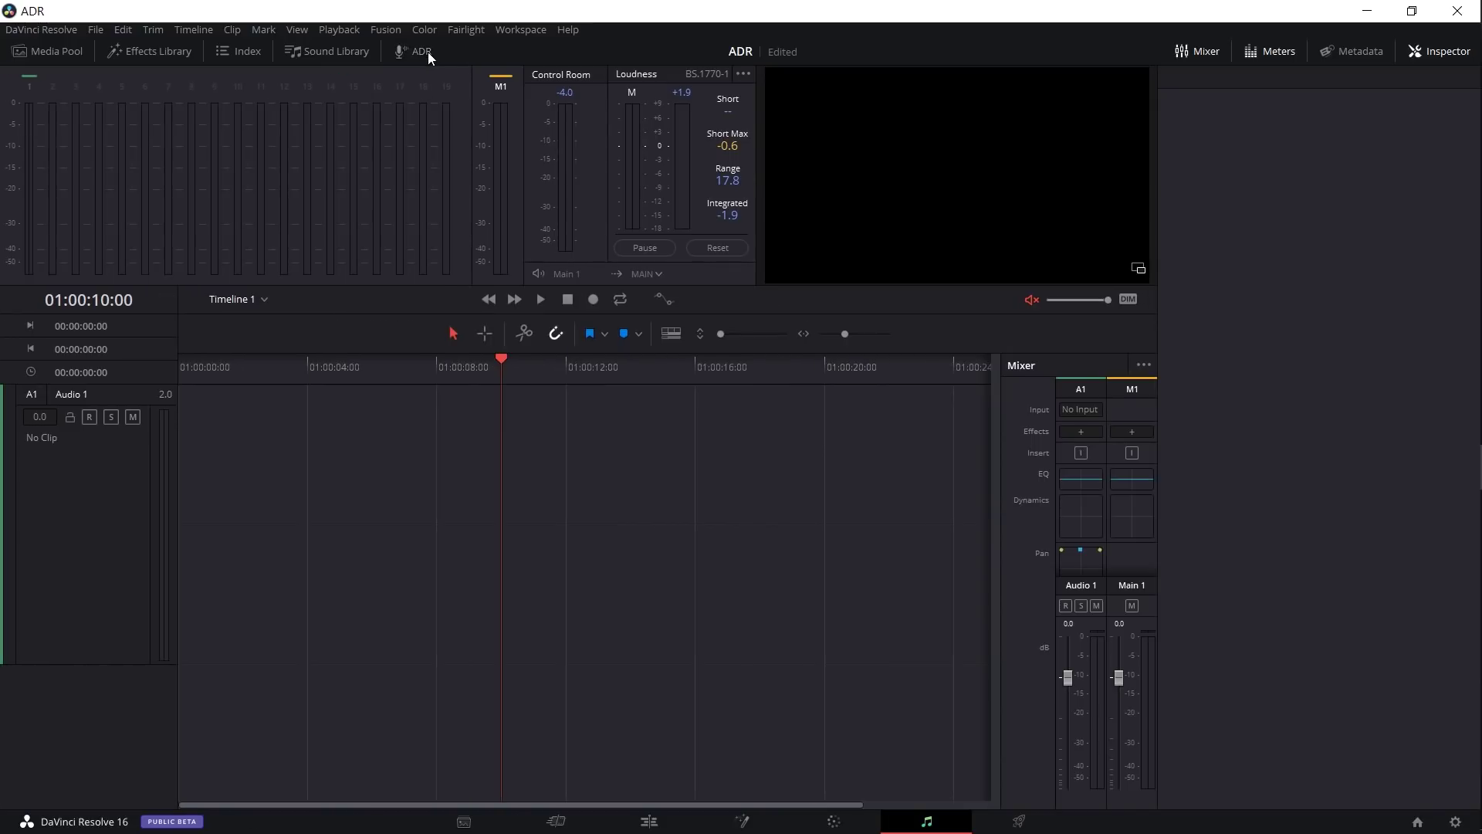
left_click(427, 52)
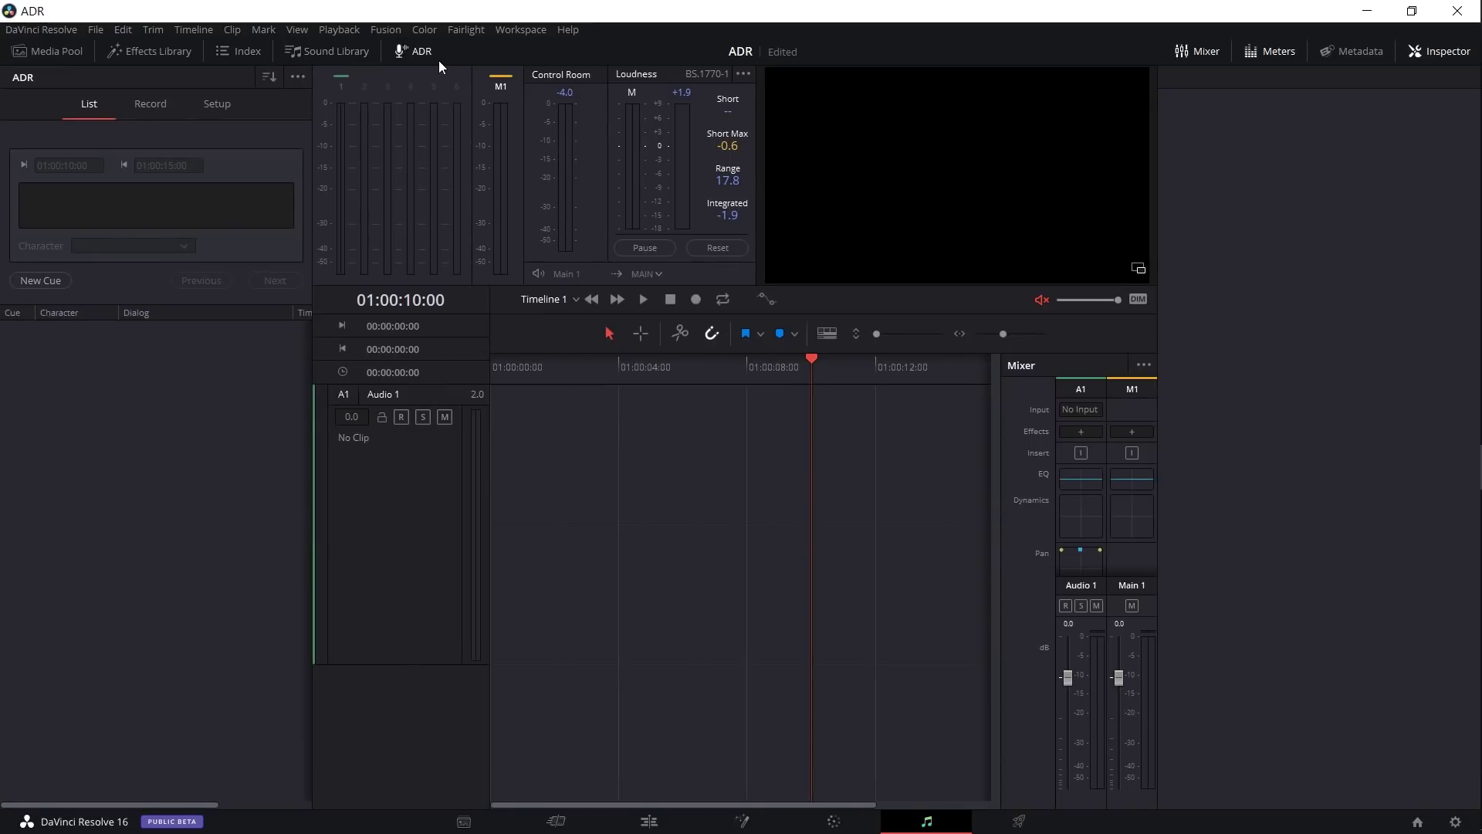
left_click_drag(313, 202, 336, 201)
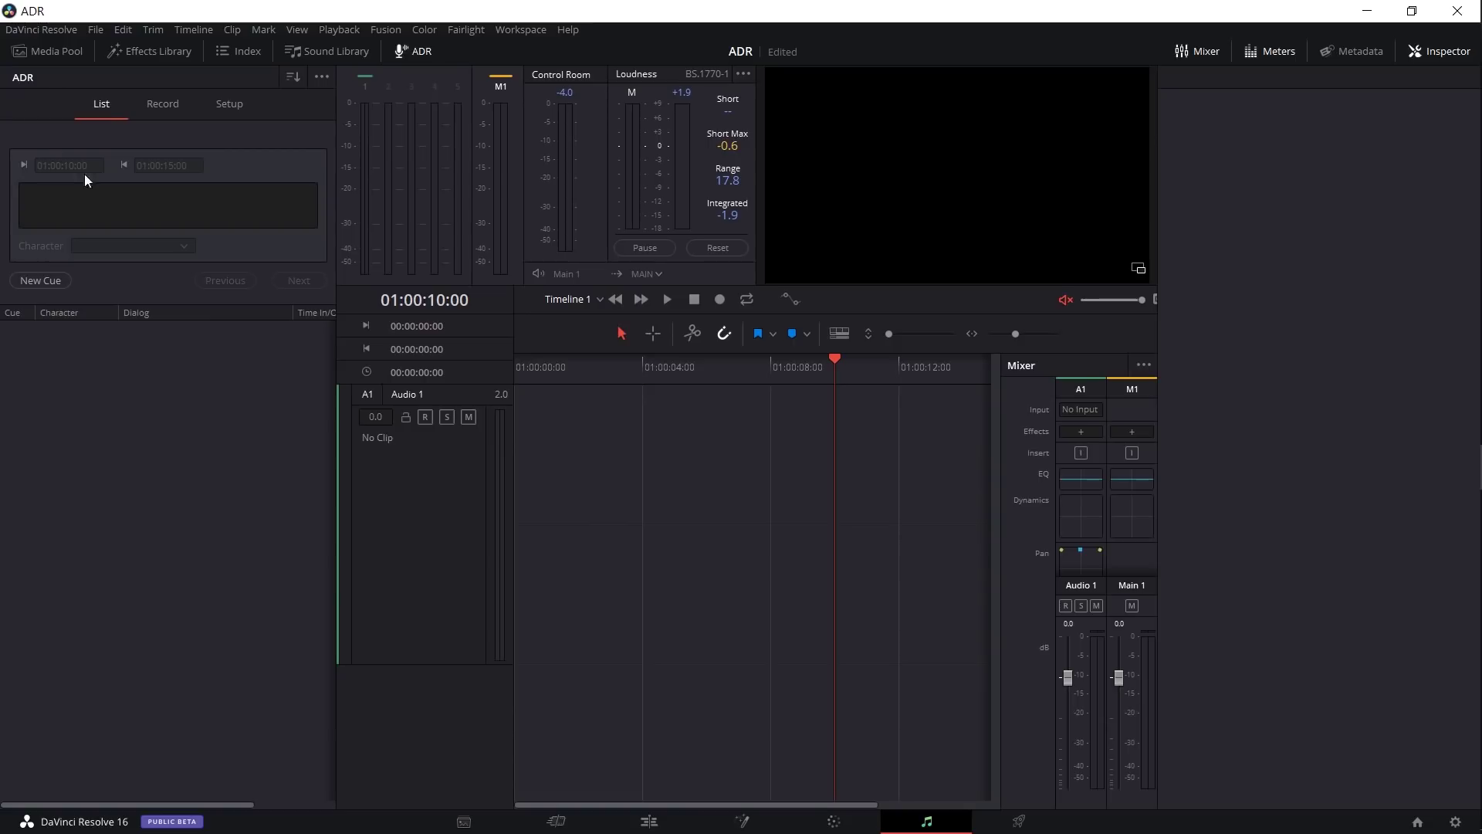
left_click(223, 115)
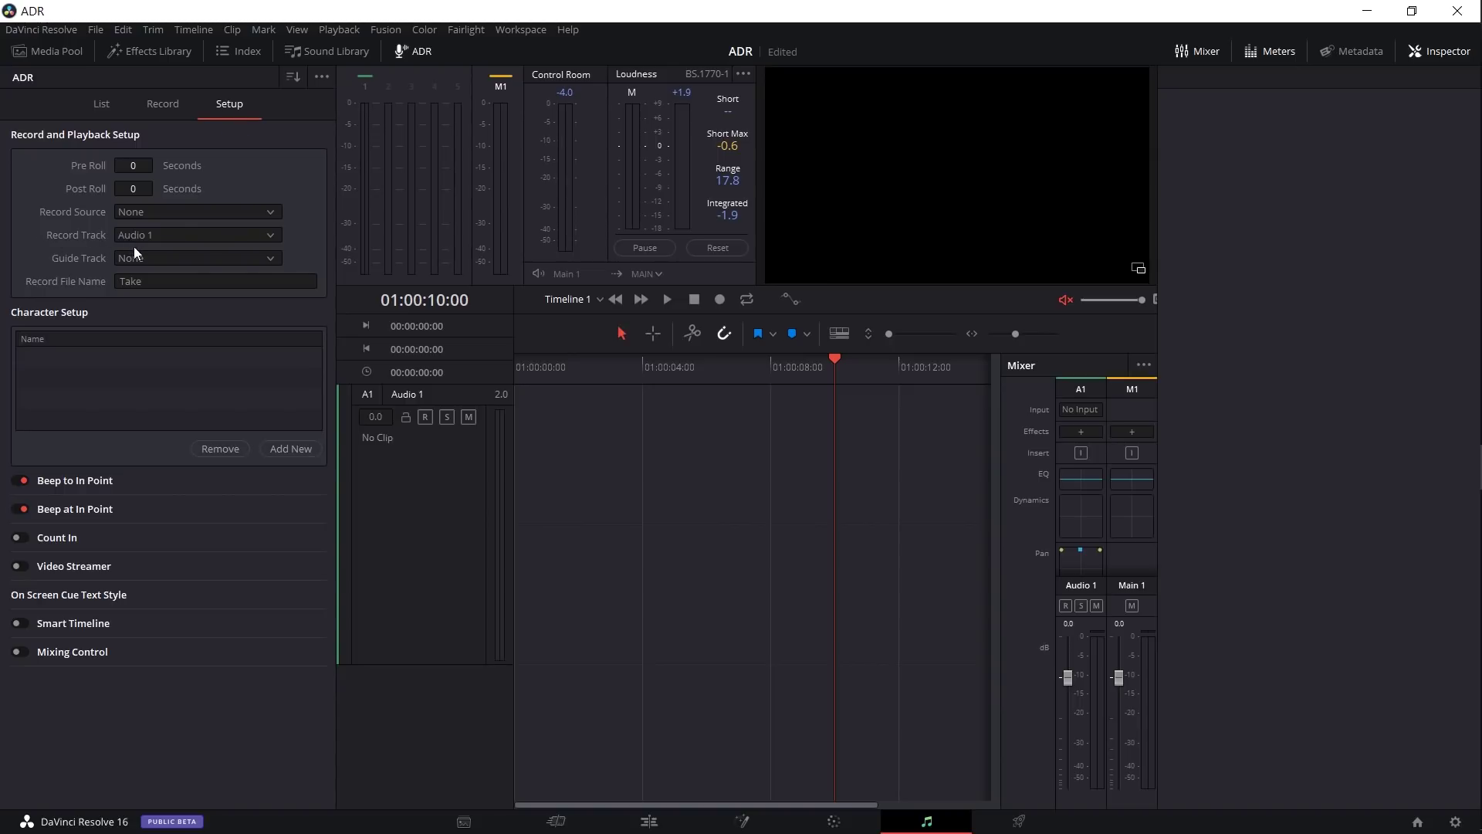
Add a new stereo audio track, Audio 2, through the track header's Add Track menu
right_click(421, 688)
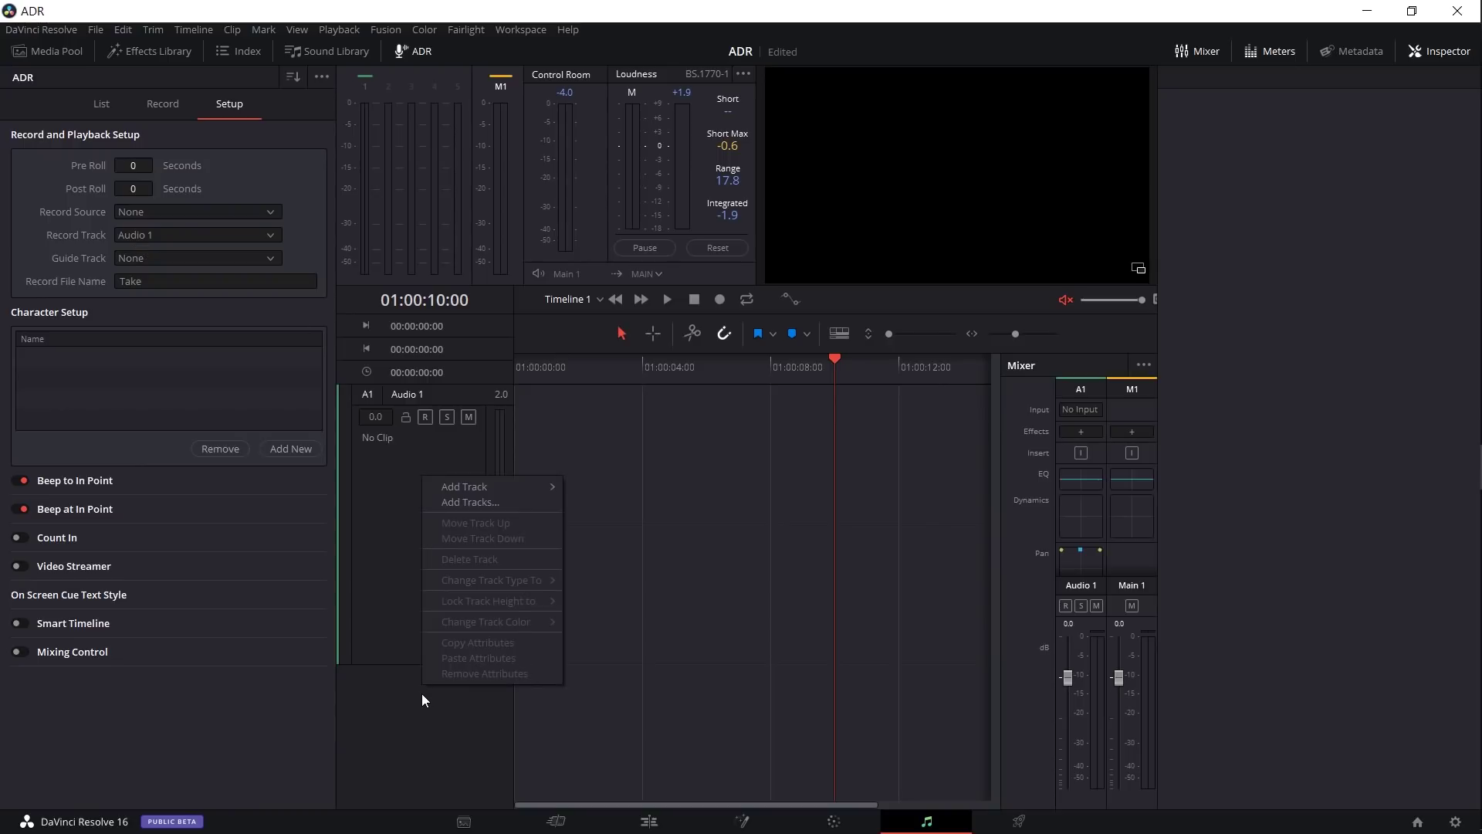
mouse_move(522, 488)
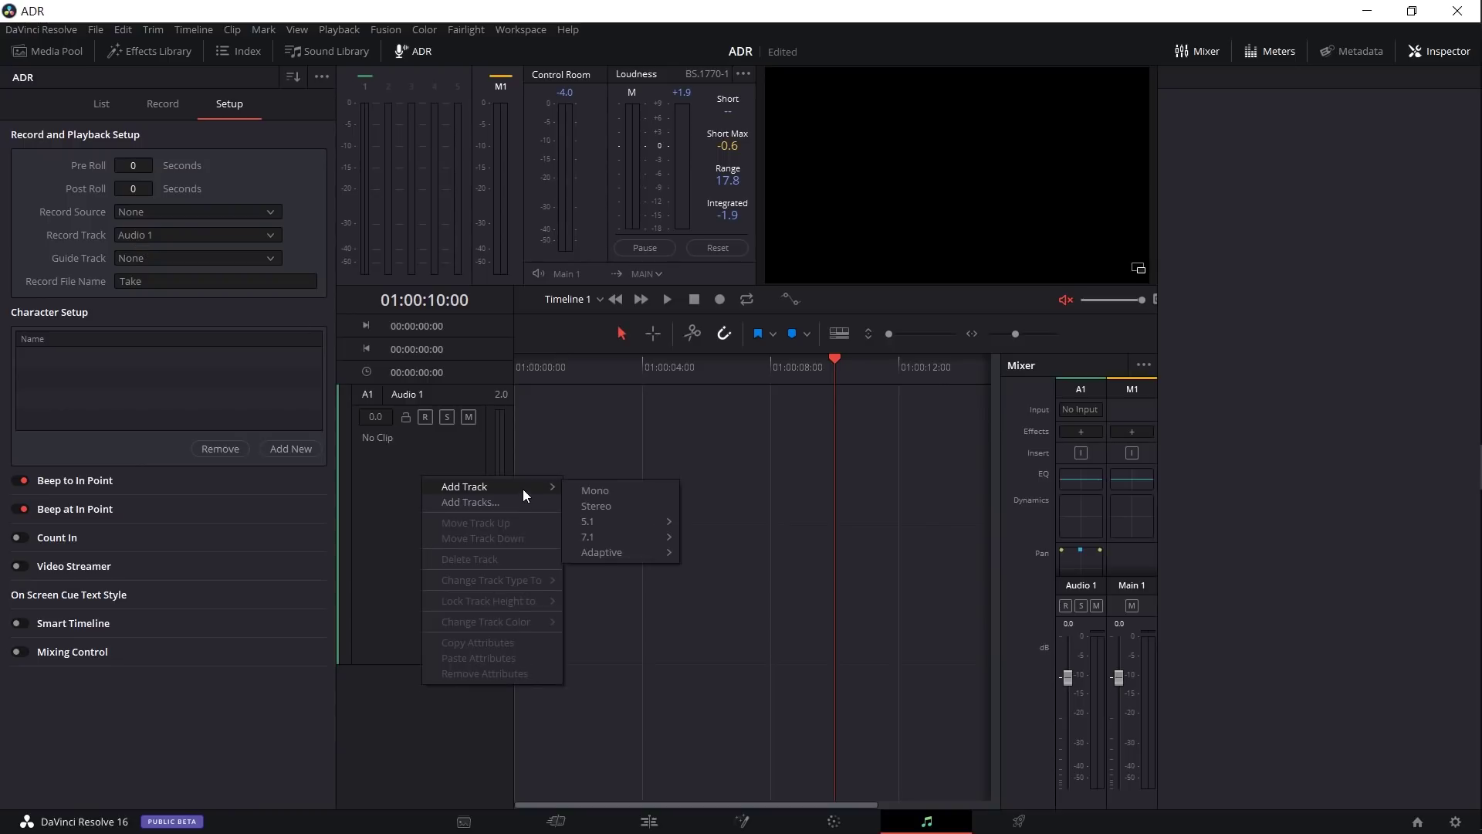
left_click(614, 507)
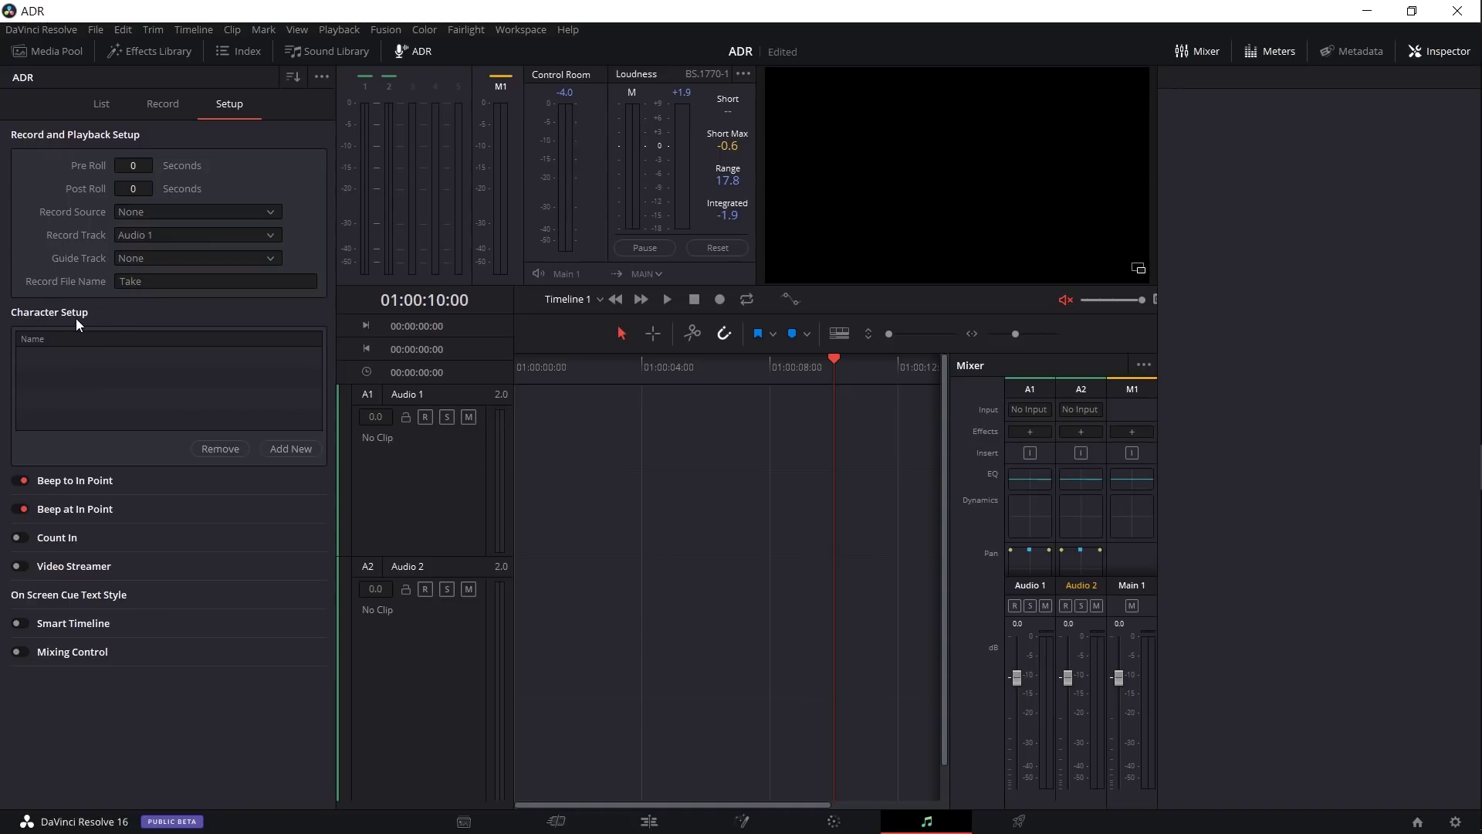
Add a new character named Narrator to the ADR Character Setup
left_click(291, 448)
type("Narrator")
key("Return")
Set Pre Roll to 0 seconds and switch on Count In
left_click(136, 167)
left_click_drag(132, 169, 157, 164)
left_click(127, 168)
type("0")
left_click(253, 345)
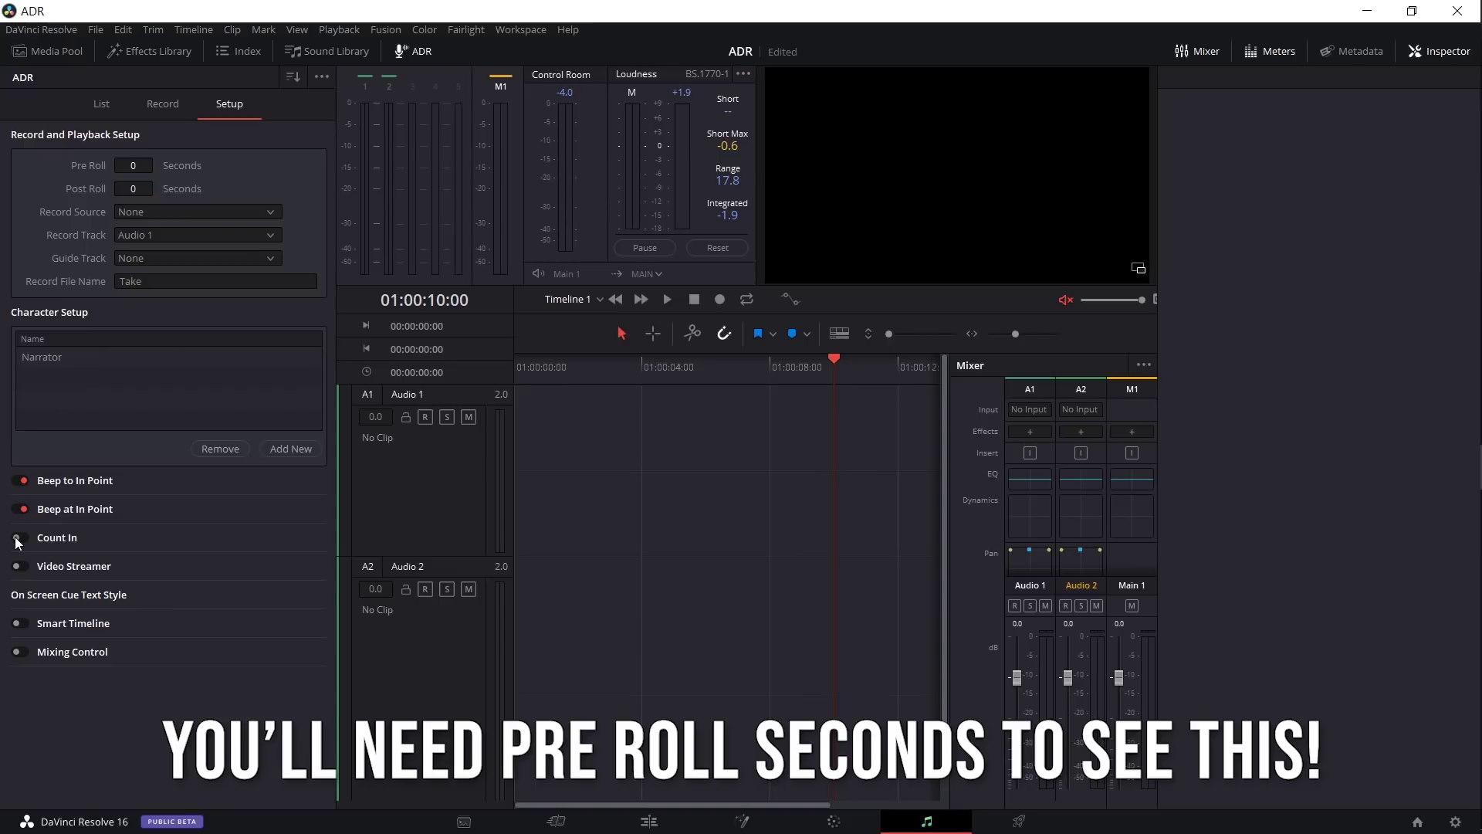
left_click(18, 538)
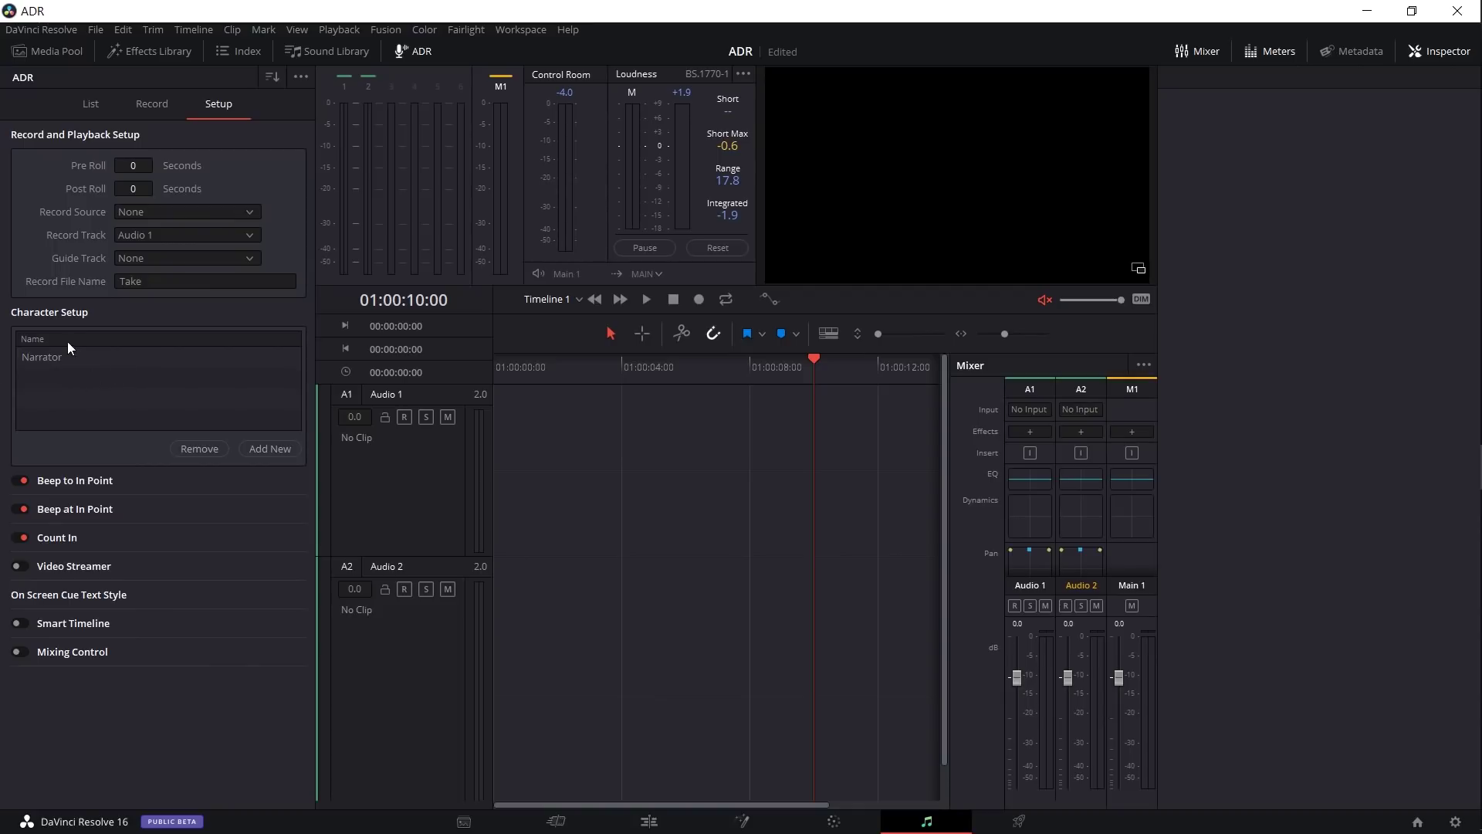
Glance at the ADR cue list, then return to the ADR Setup options
left_click(91, 104)
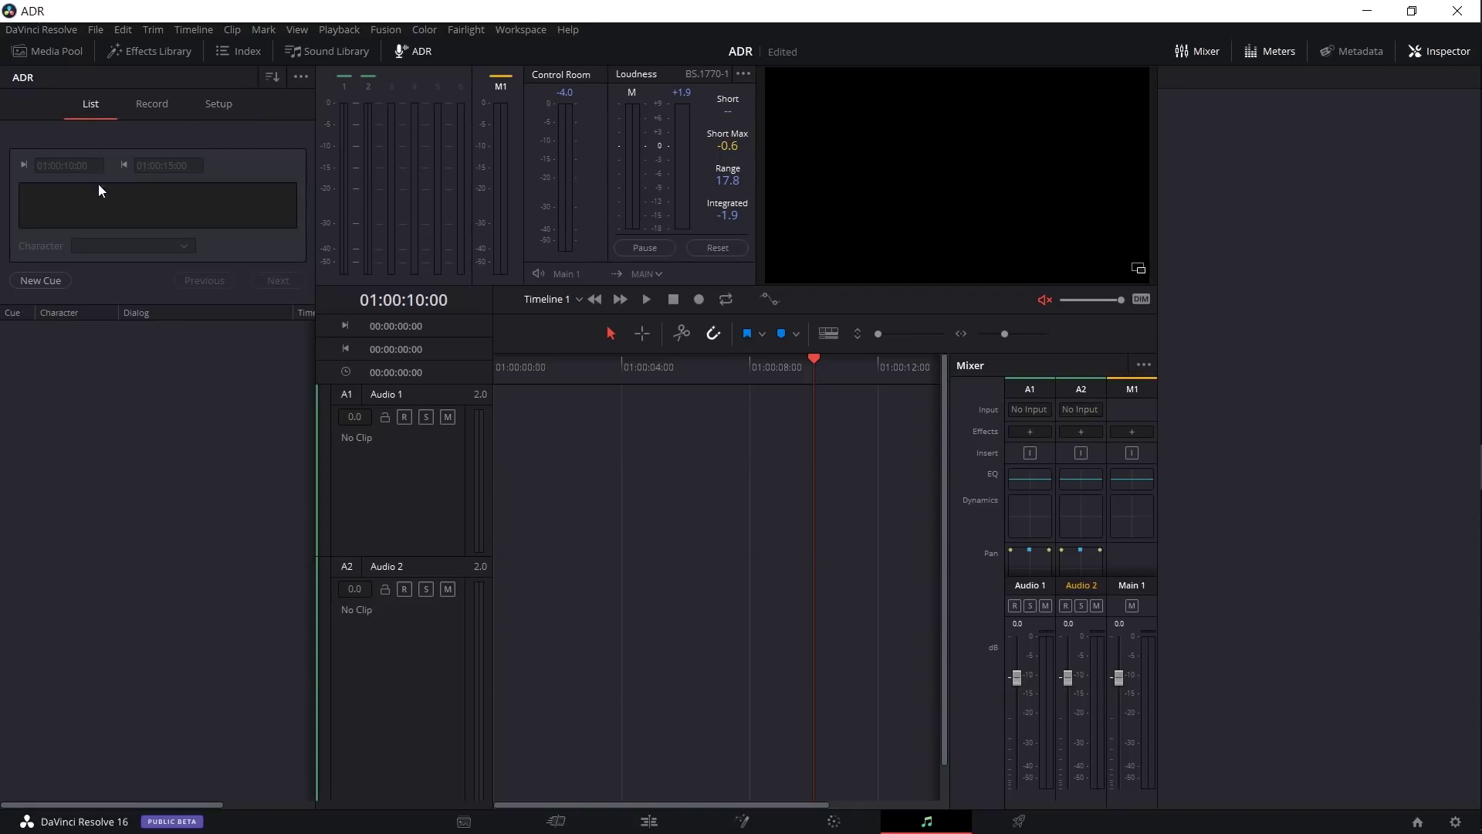
left_click(218, 104)
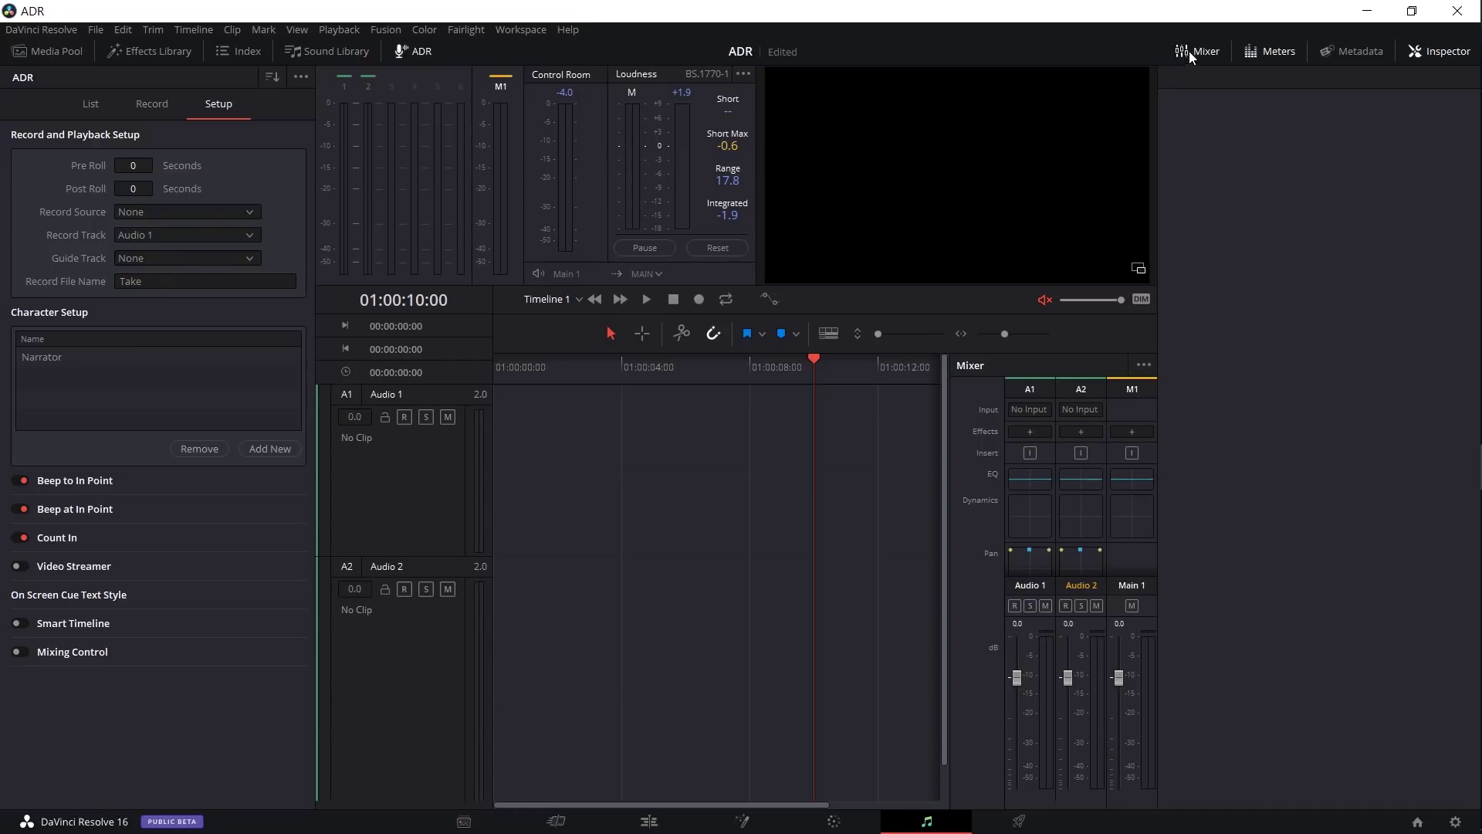
Patch the USB microphone from Audio Inputs into Audio 1-L/R as track A1's input
left_click(1021, 414)
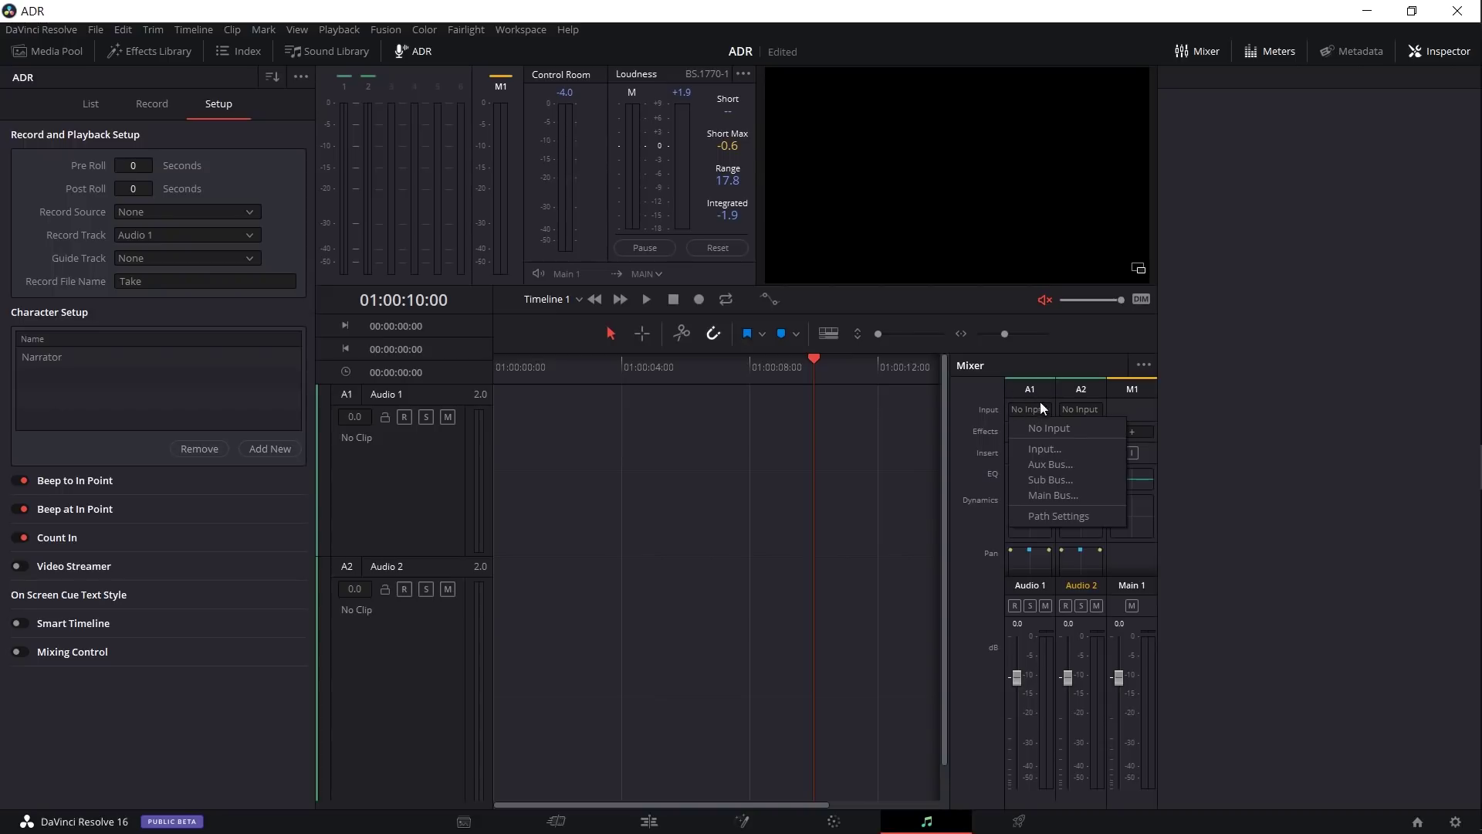
left_click(1018, 448)
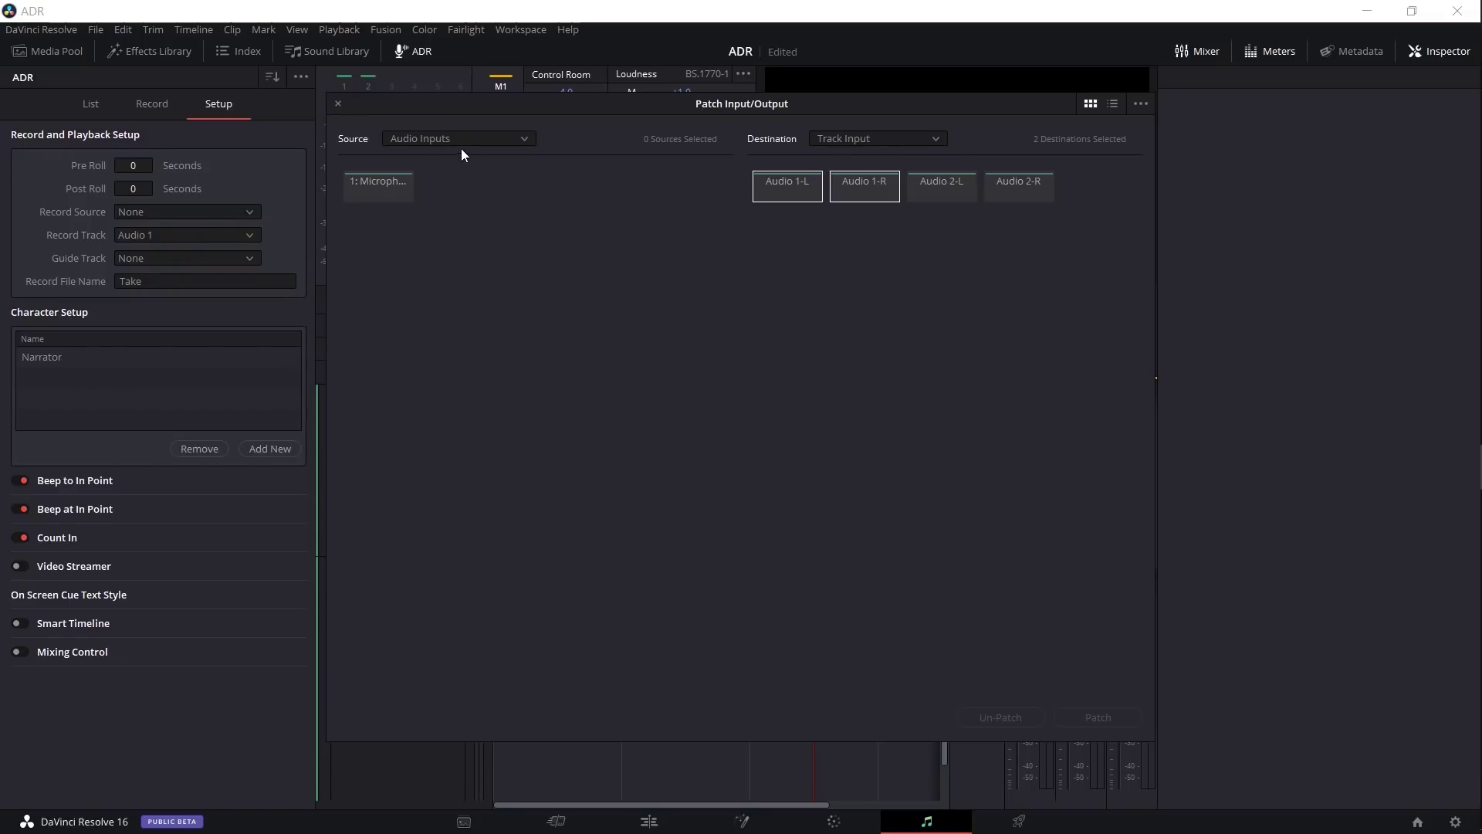
left_click(438, 138)
left_click(440, 156)
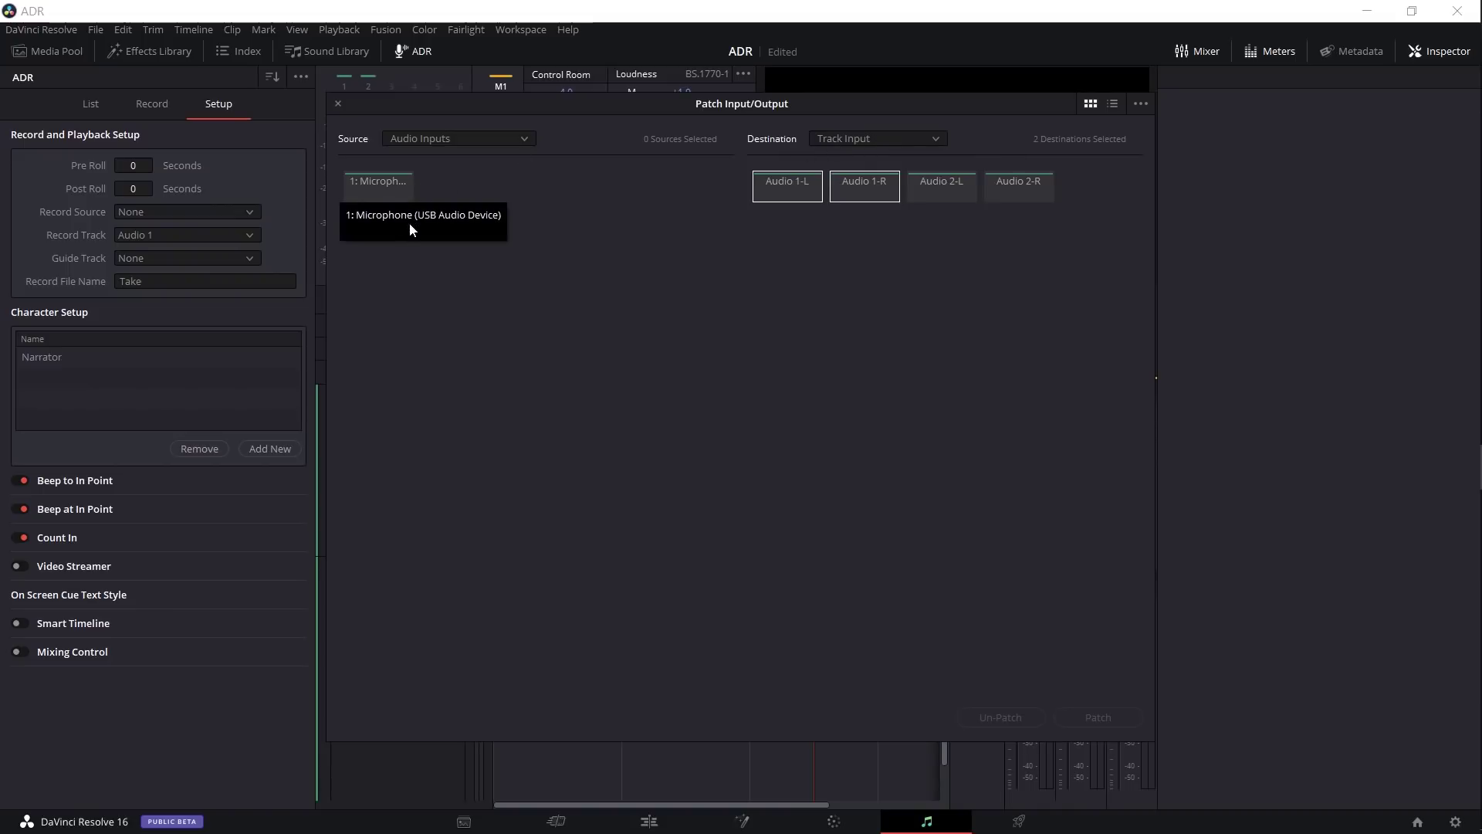
left_click(405, 187)
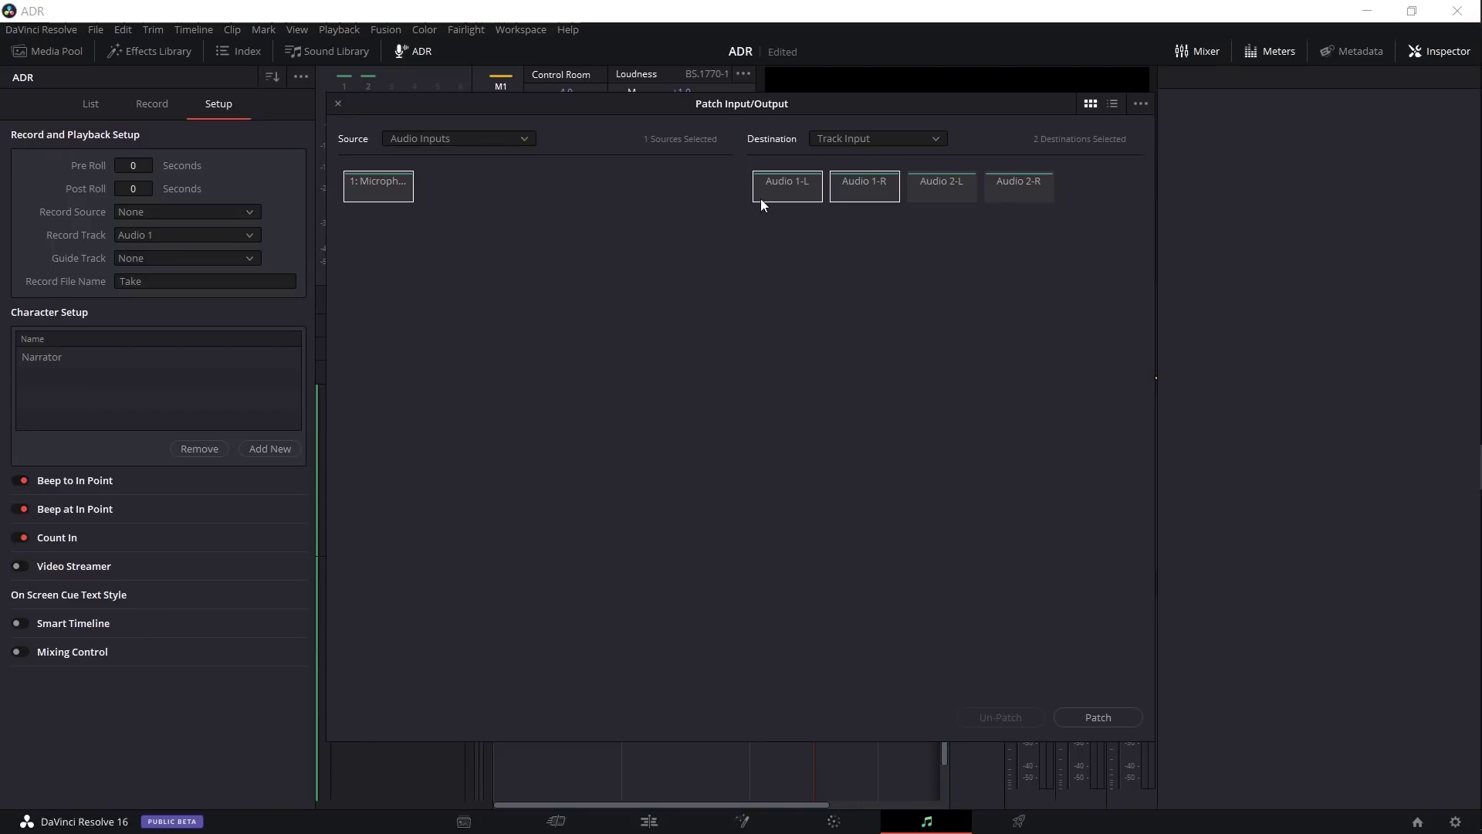
left_click(1112, 715)
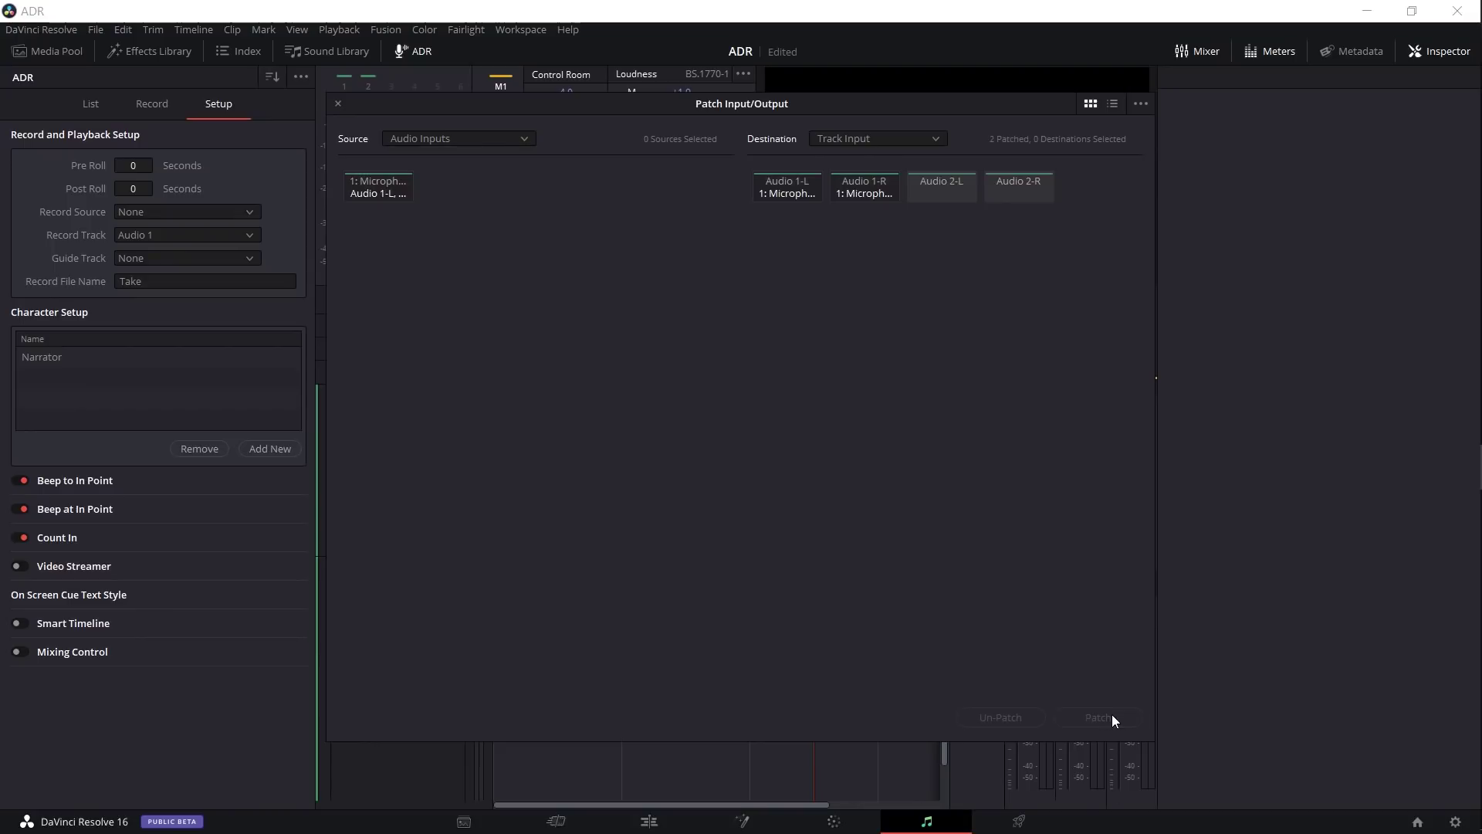
left_click(339, 103)
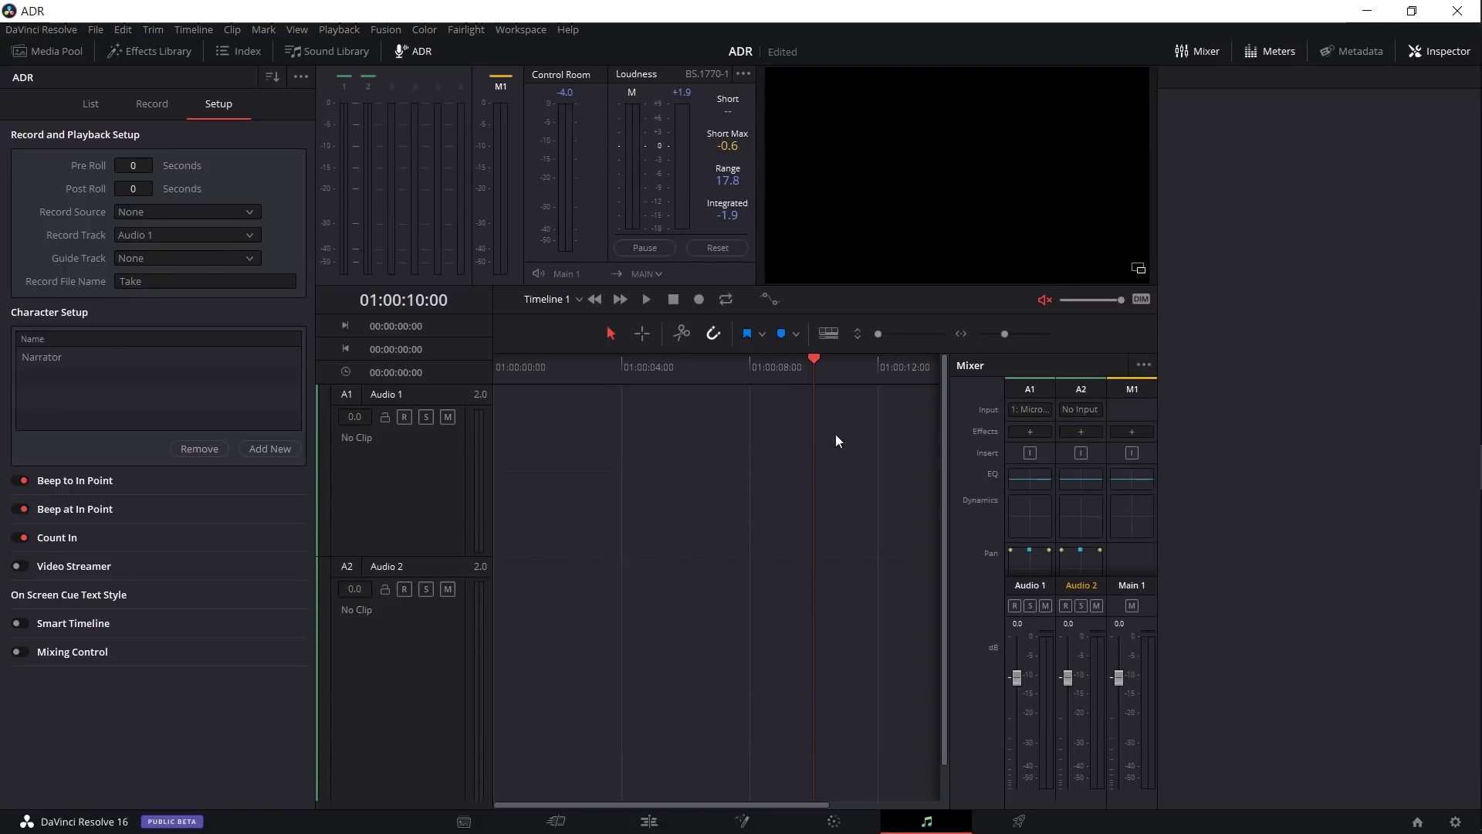
Patch the System Generator's Beeps source into Audio 2 left and right for track A2
left_click(1081, 410)
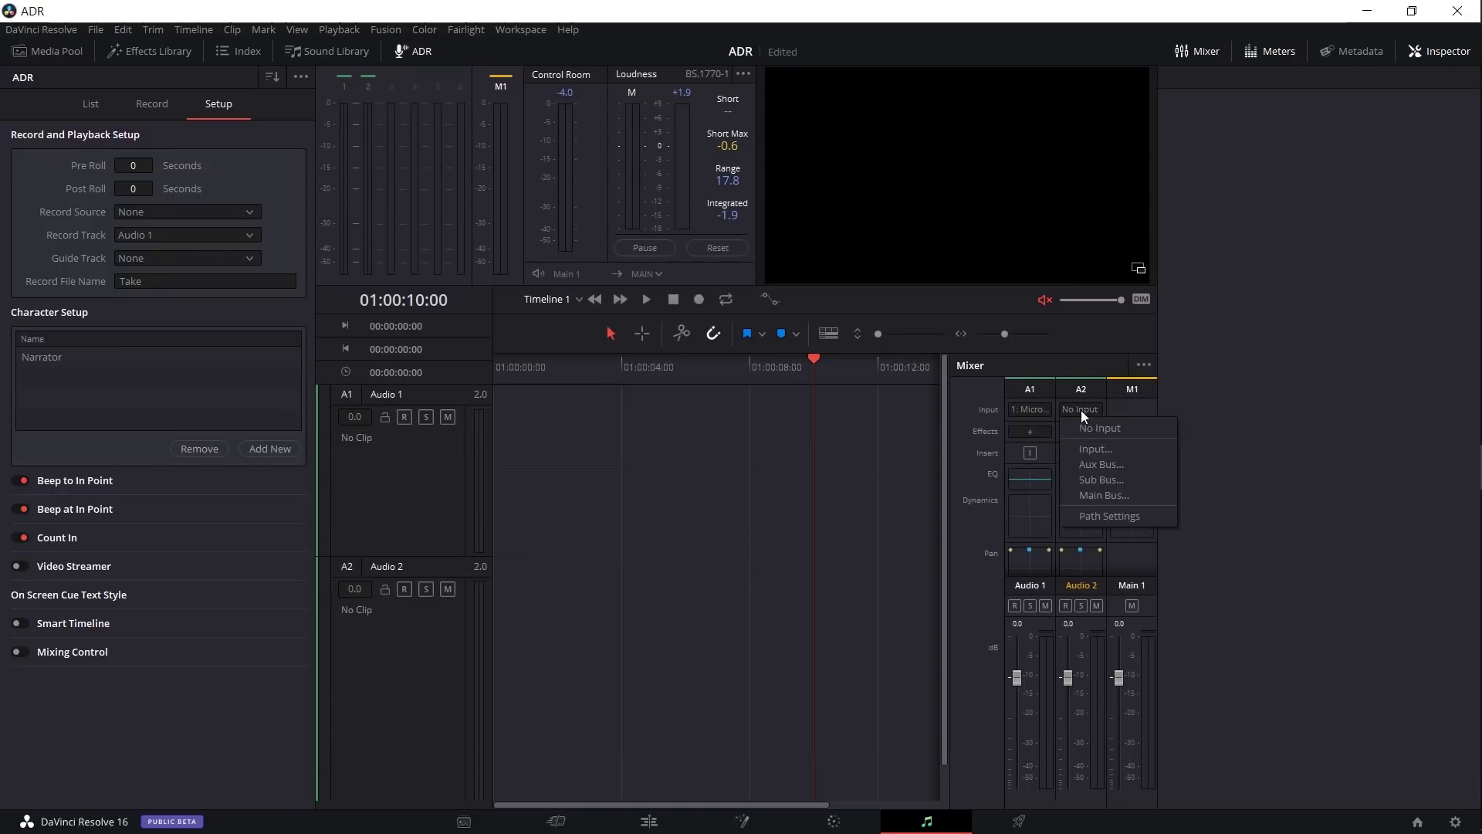
left_click(1093, 448)
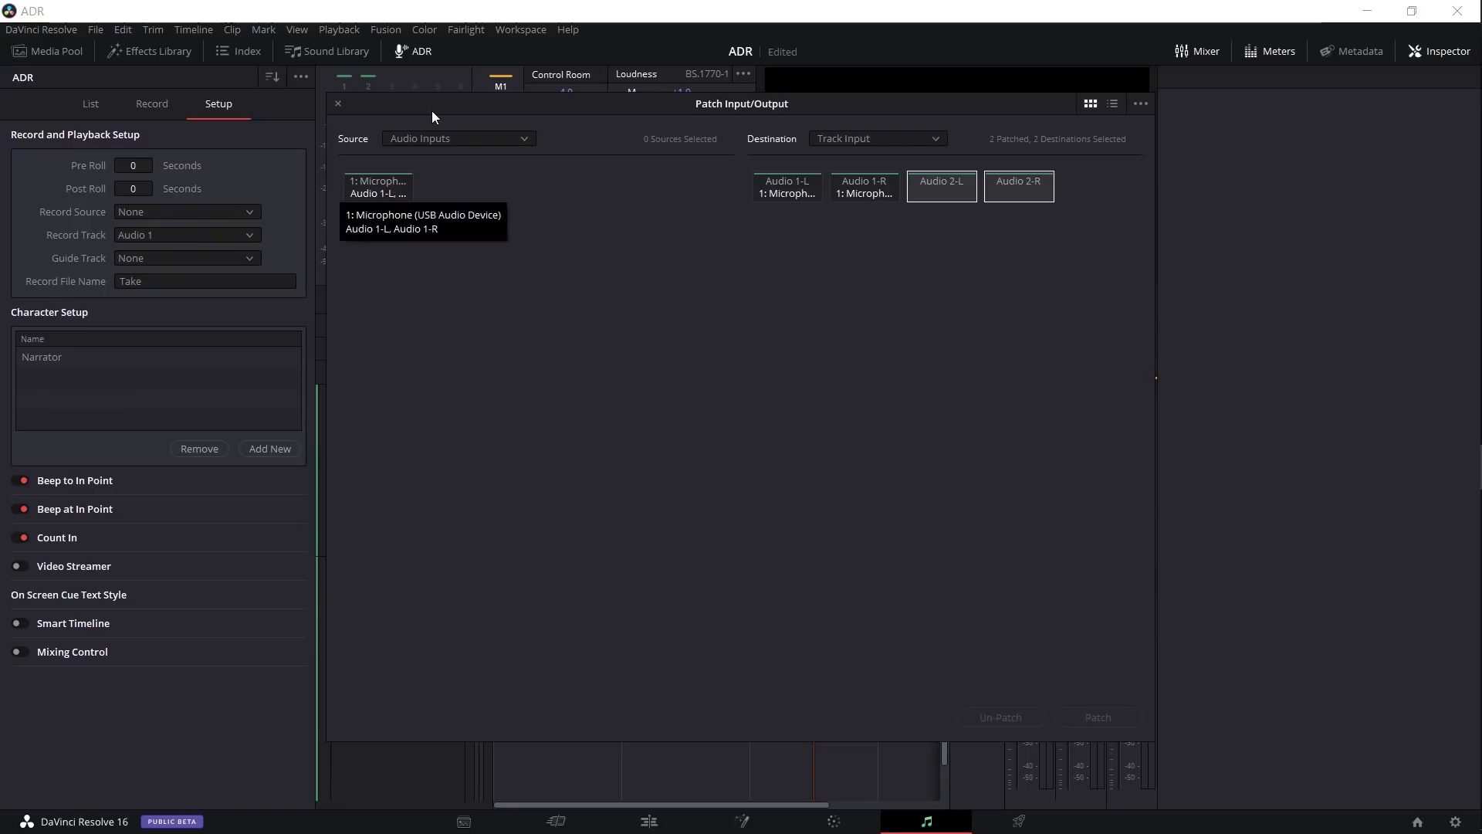
left_click(451, 137)
scroll(454, 220, "down", 3)
left_click(466, 194)
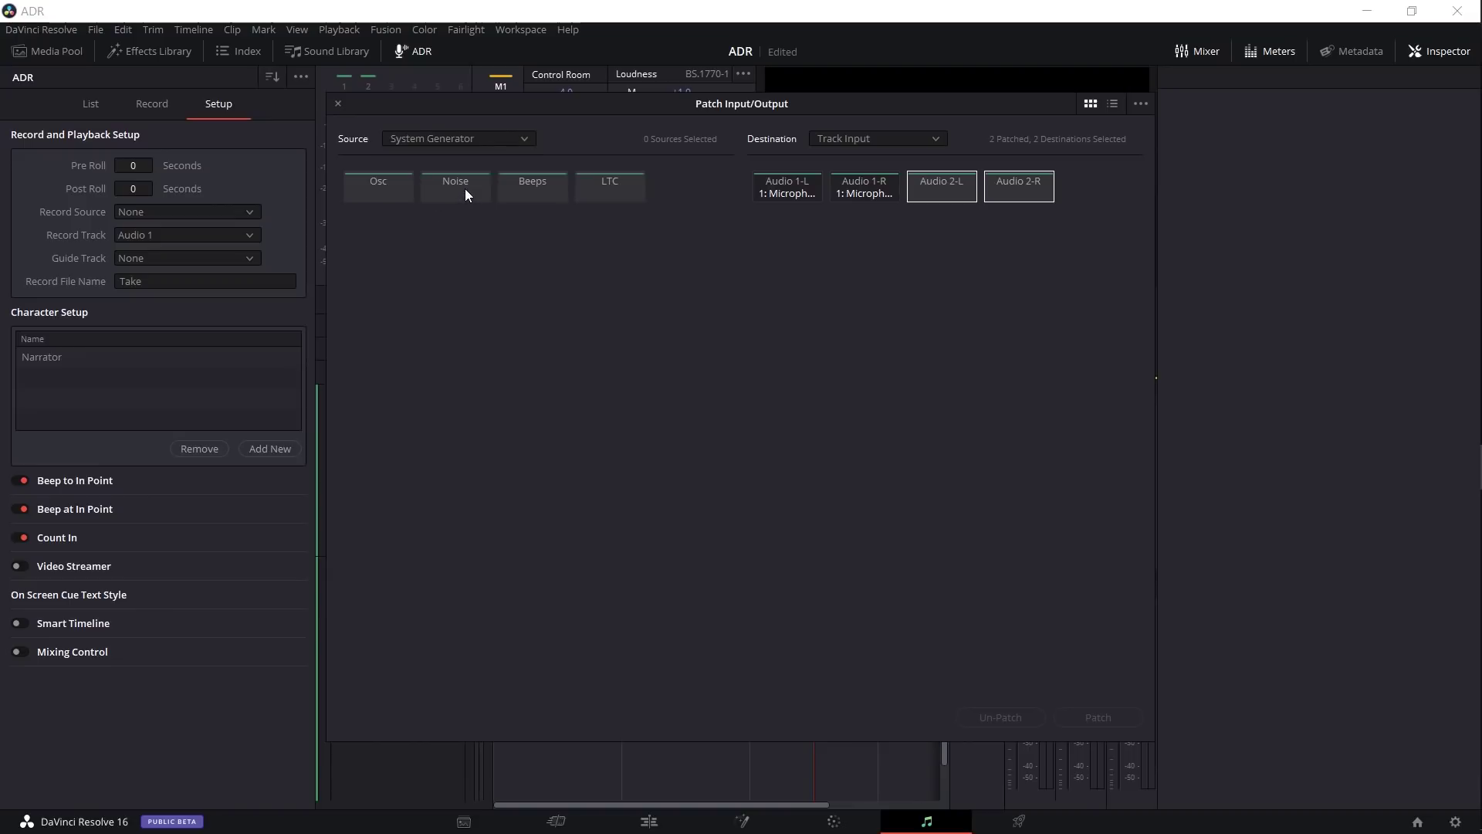
left_click(538, 203)
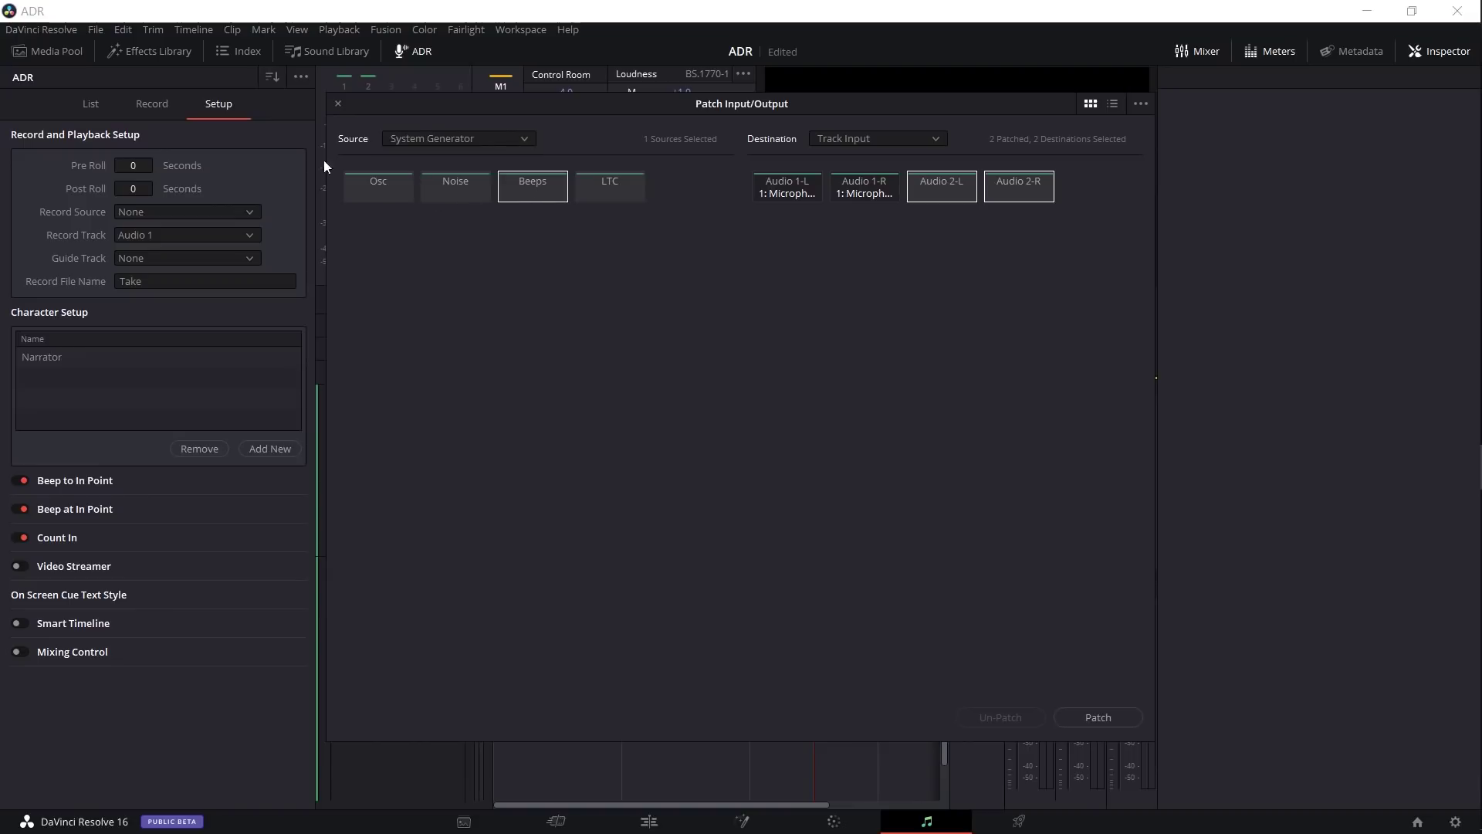
left_click(1122, 721)
left_click(337, 101)
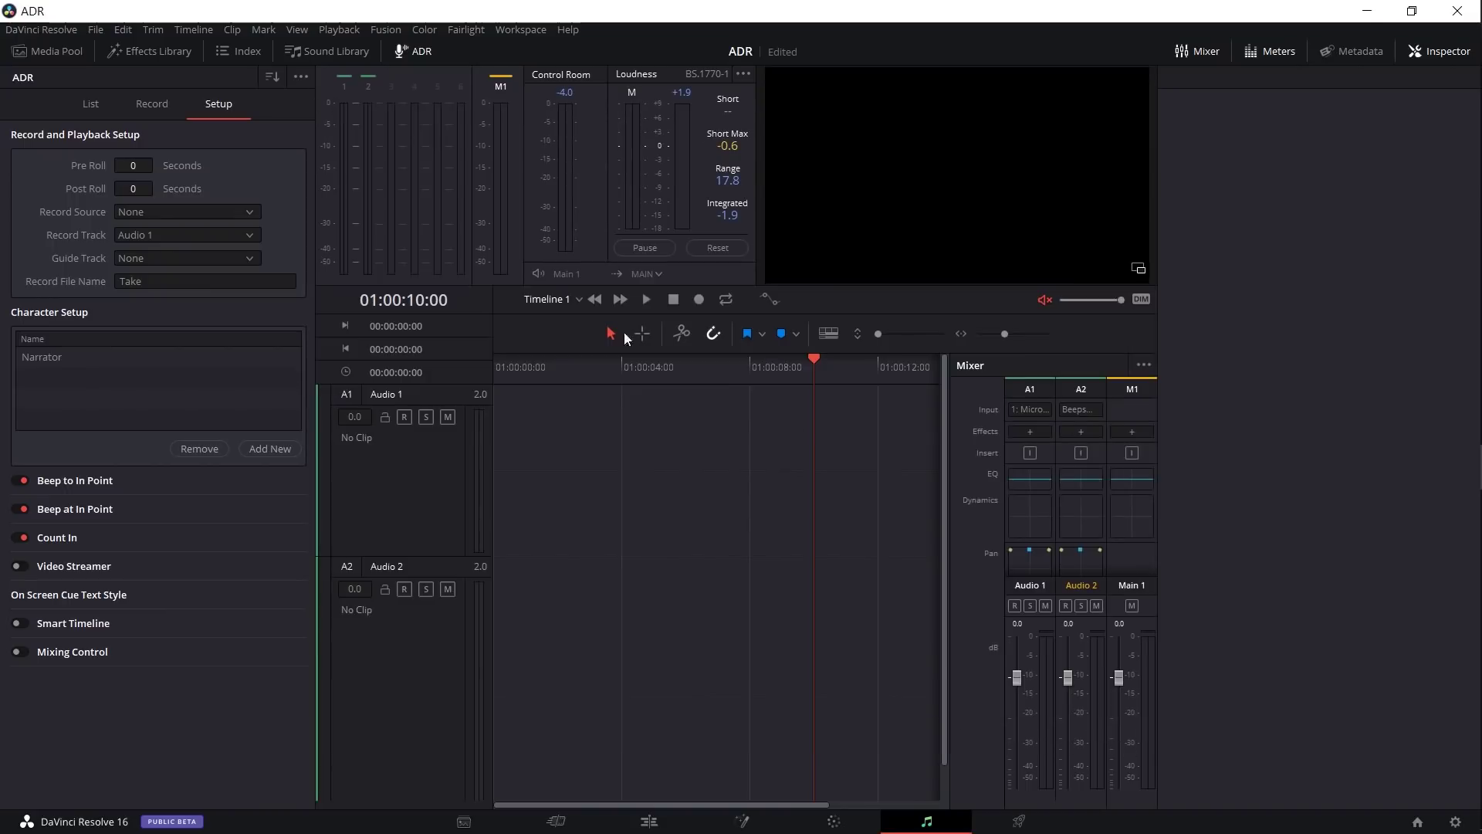
In the ADR cue list, move the playhead back to about 01:00:08
left_click(86, 108)
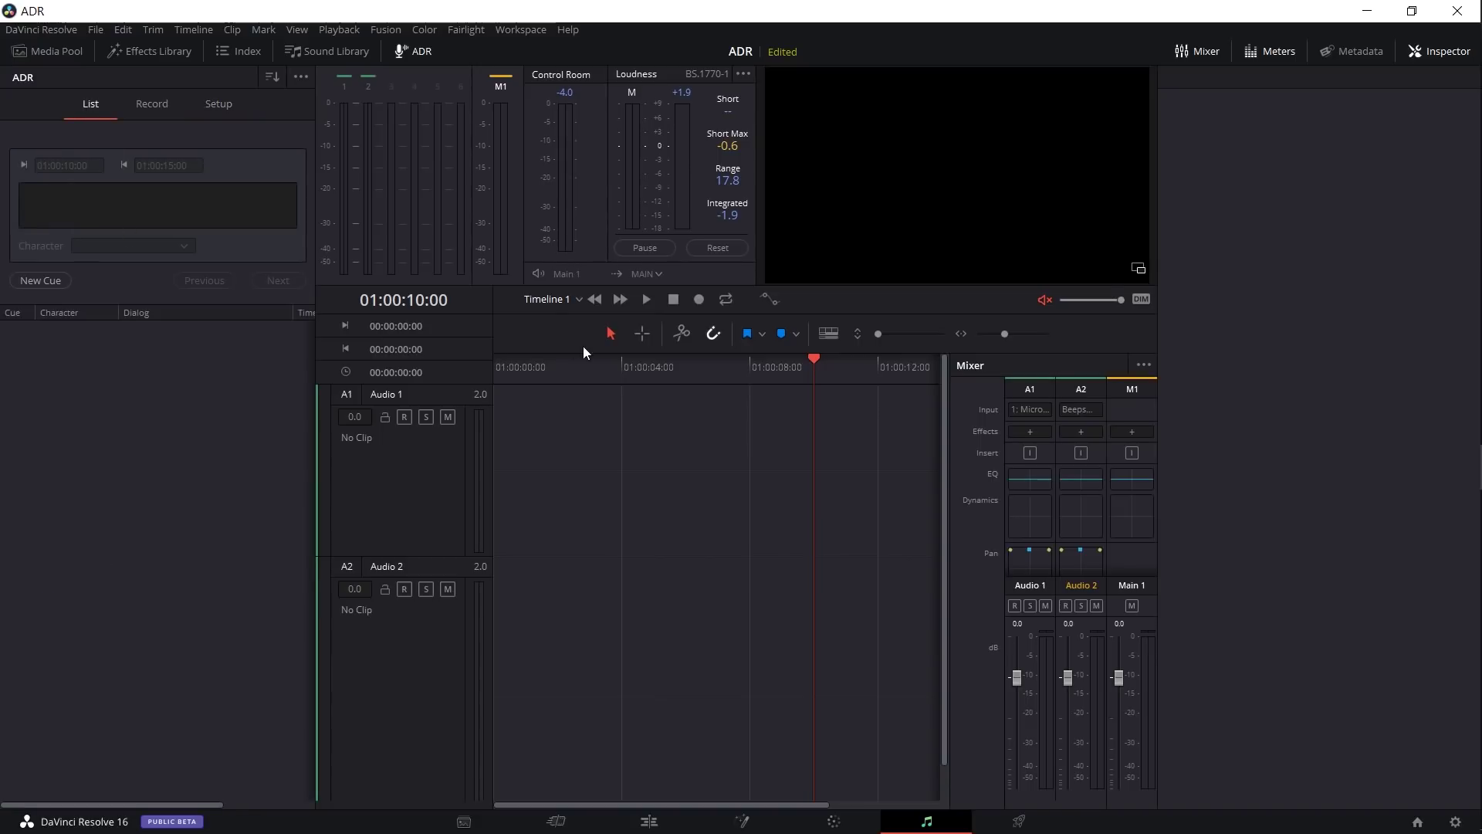
left_click_drag(828, 364, 746, 366)
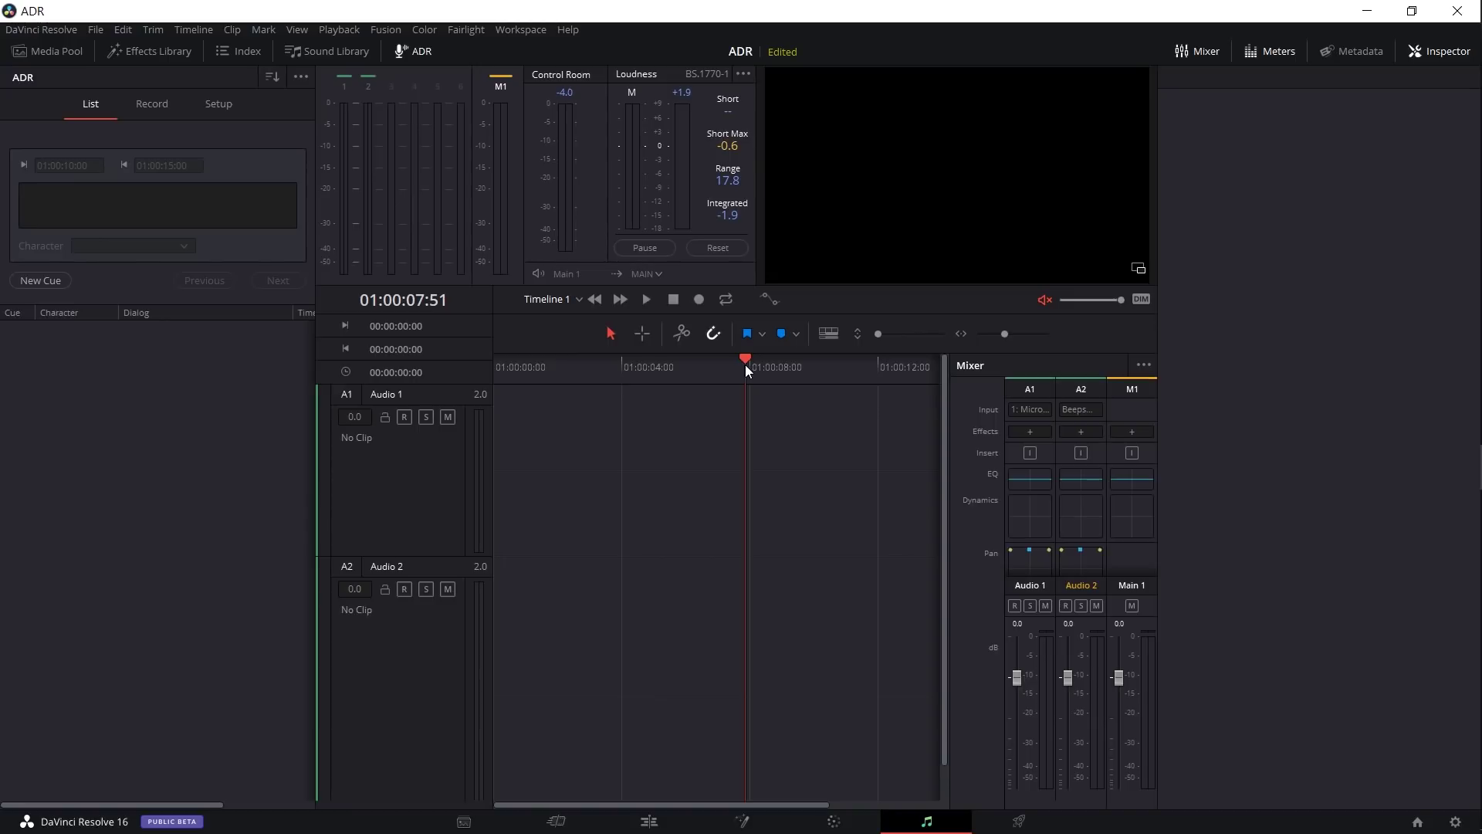
left_click_drag(746, 366, 753, 367)
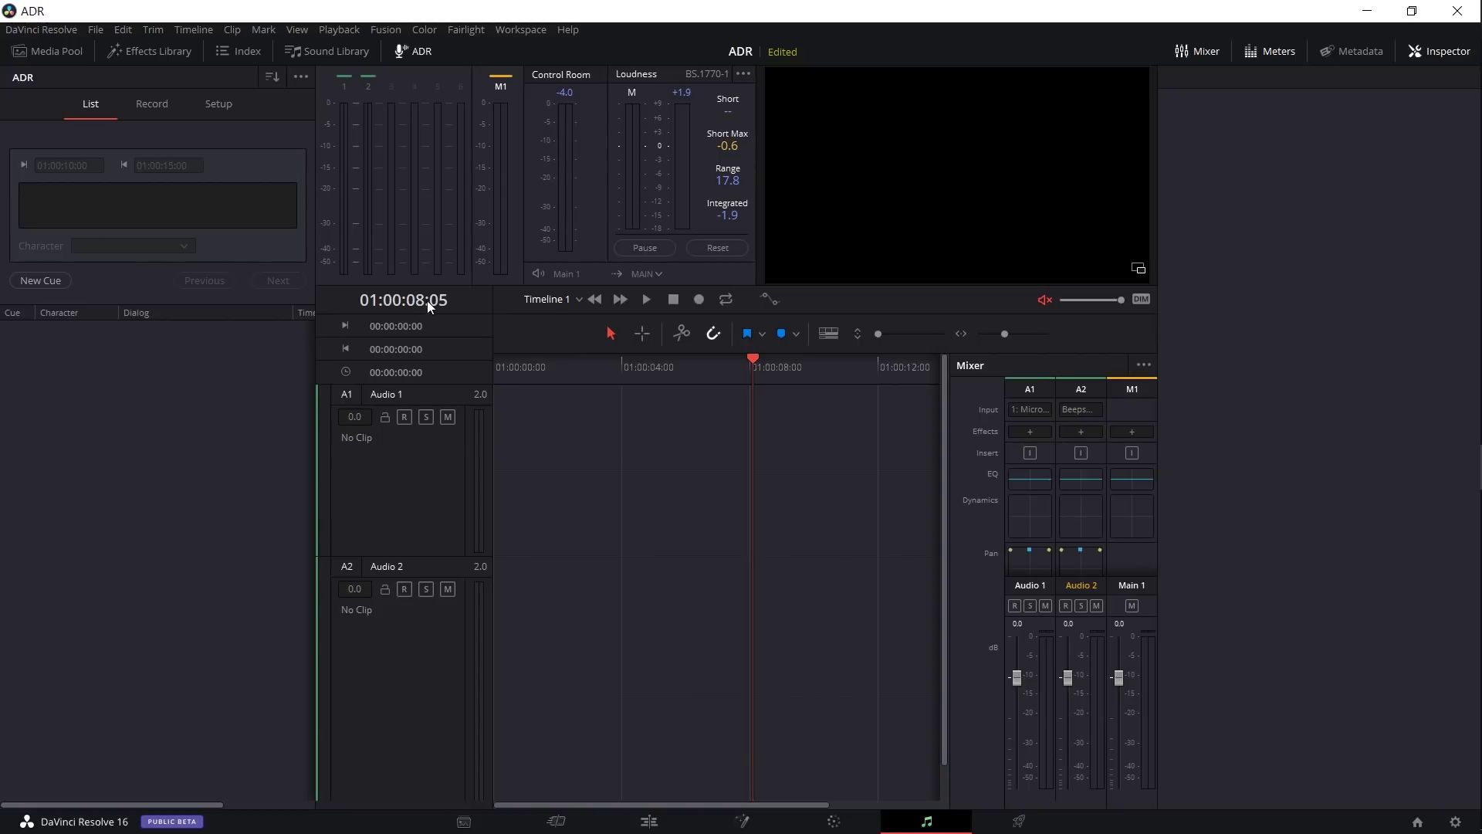
Create cue 4 at the playhead and change its out-point to 01:00:12:05
left_click(48, 280)
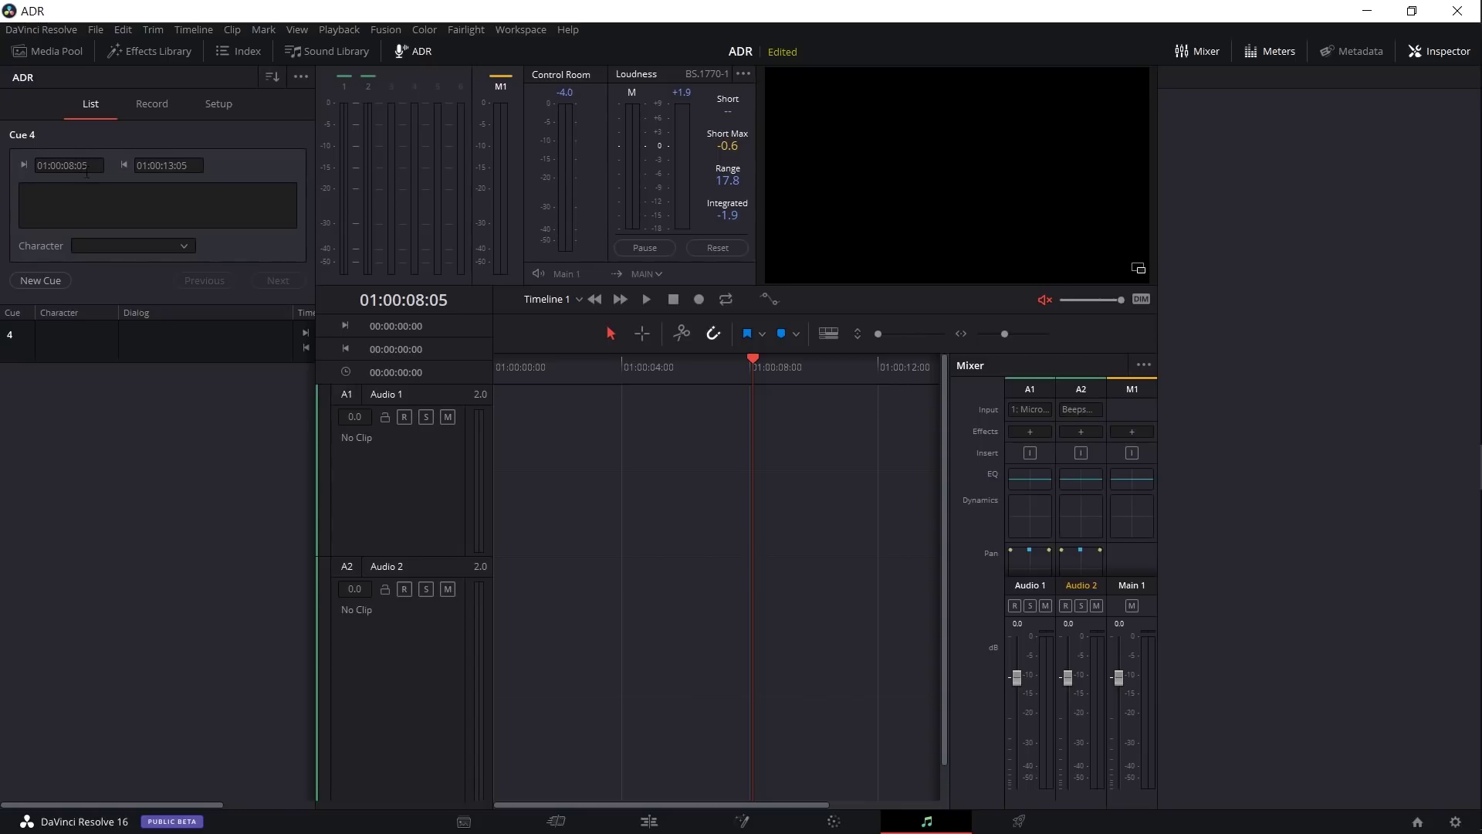
left_click(184, 165)
key("BackSpace")
type("2")
key("Tab")
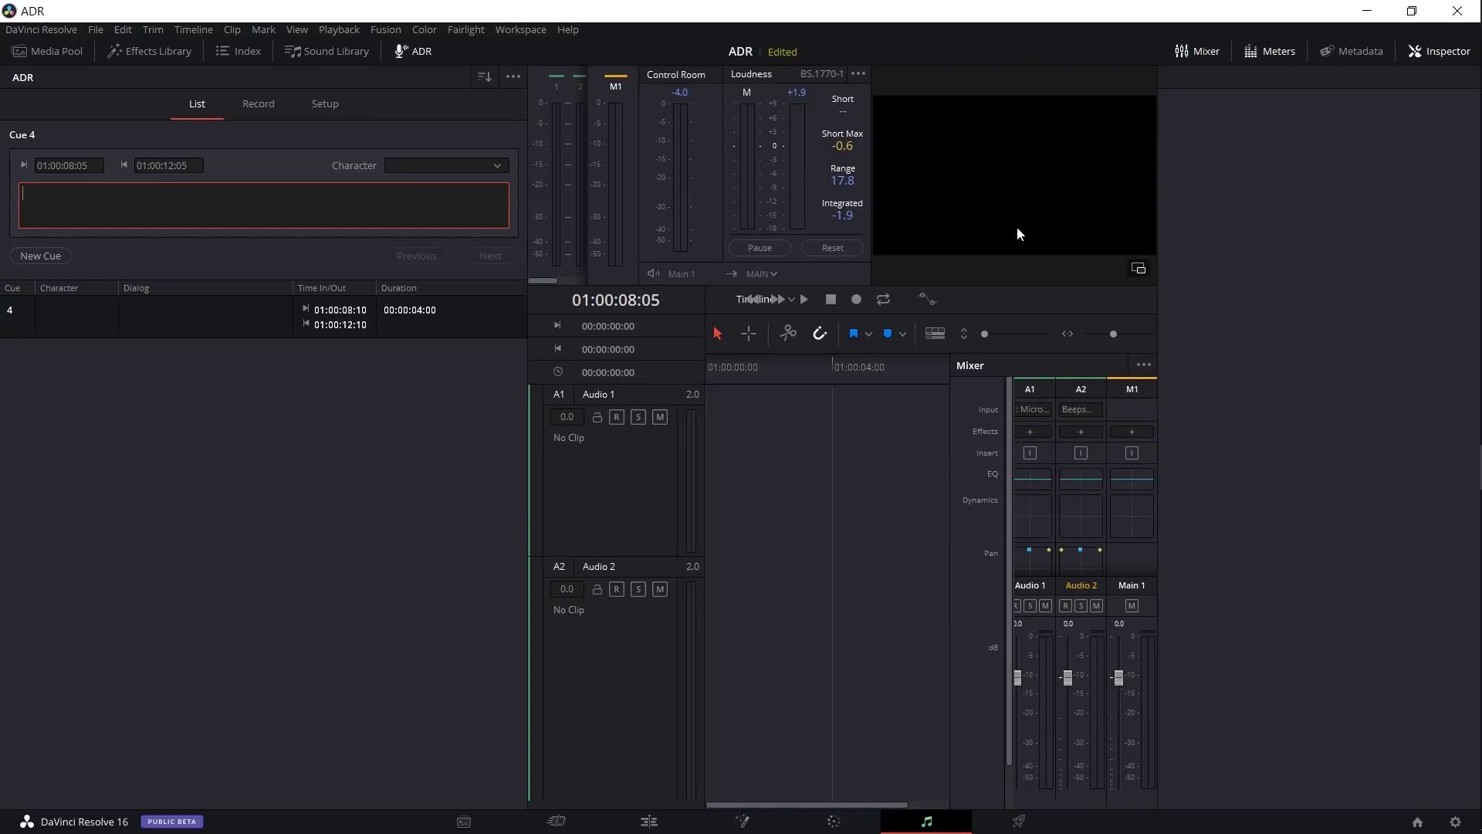
Enter the dialog line 'This is a sample ADR recording' for cue 4
type("This is a sample ADR recording")
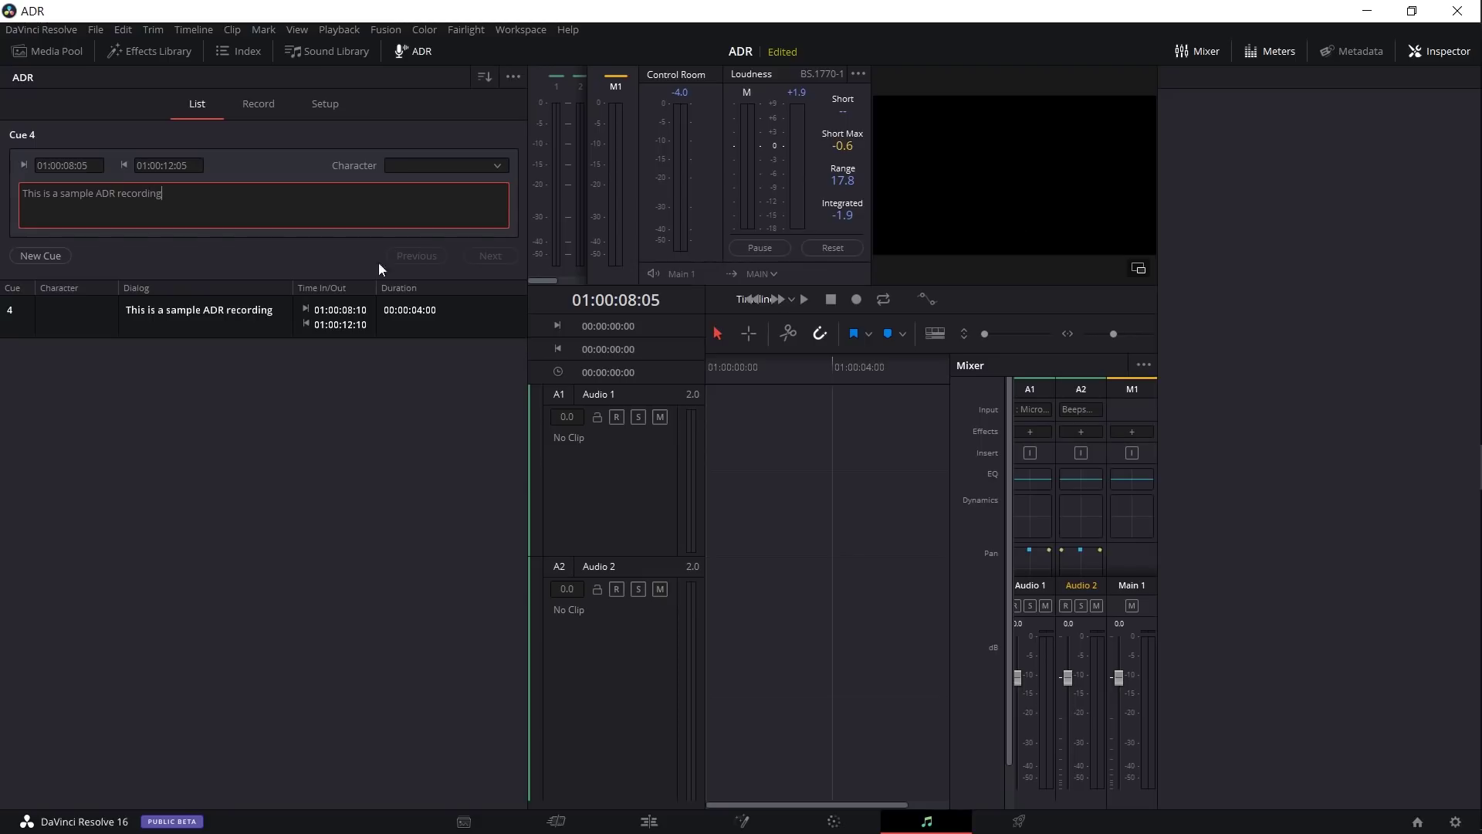
left_click(241, 369)
left_click(169, 314)
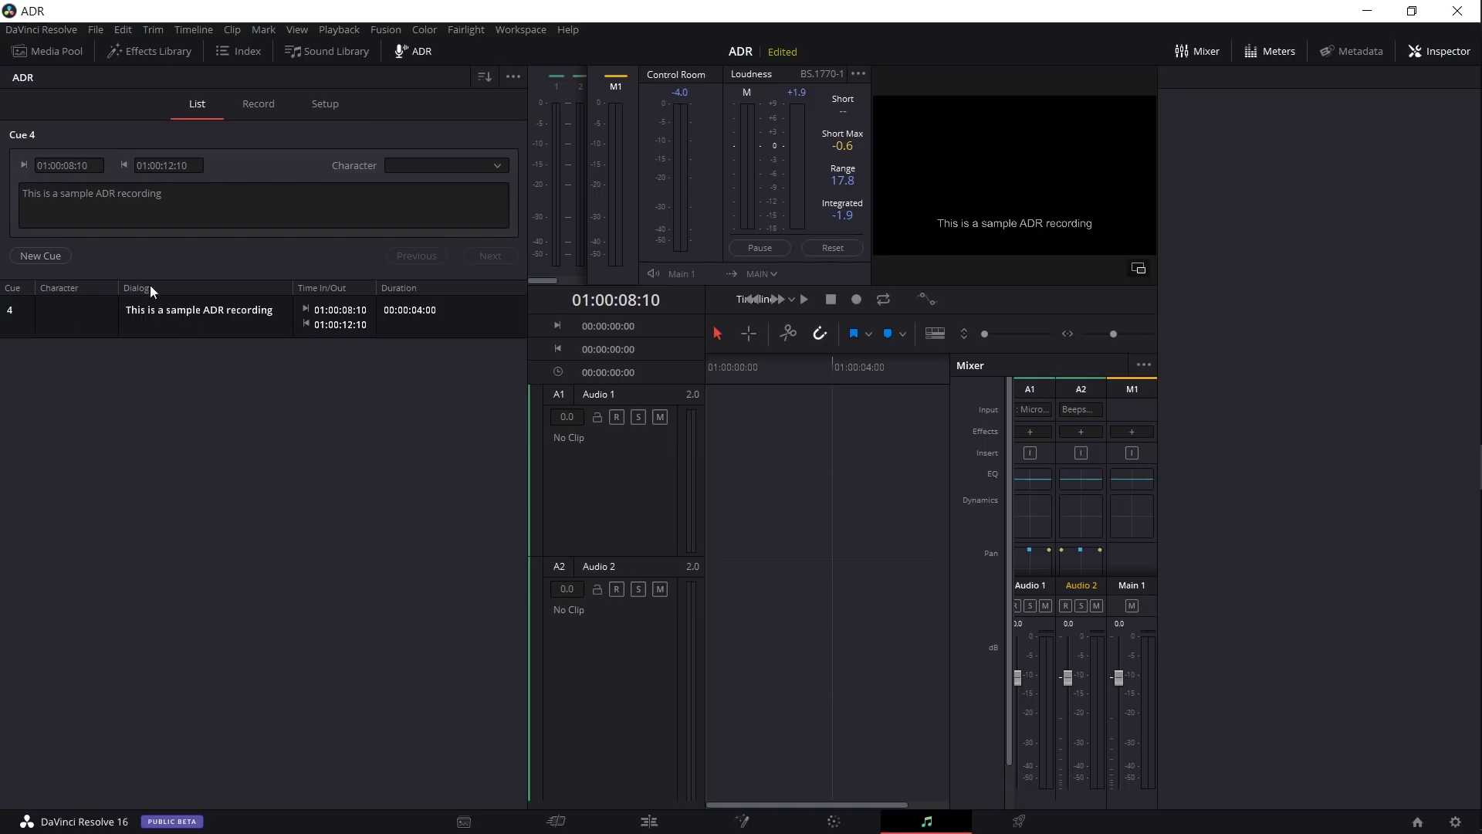
Assign cue 4 to the Narrator character
left_click(438, 164)
left_click(429, 198)
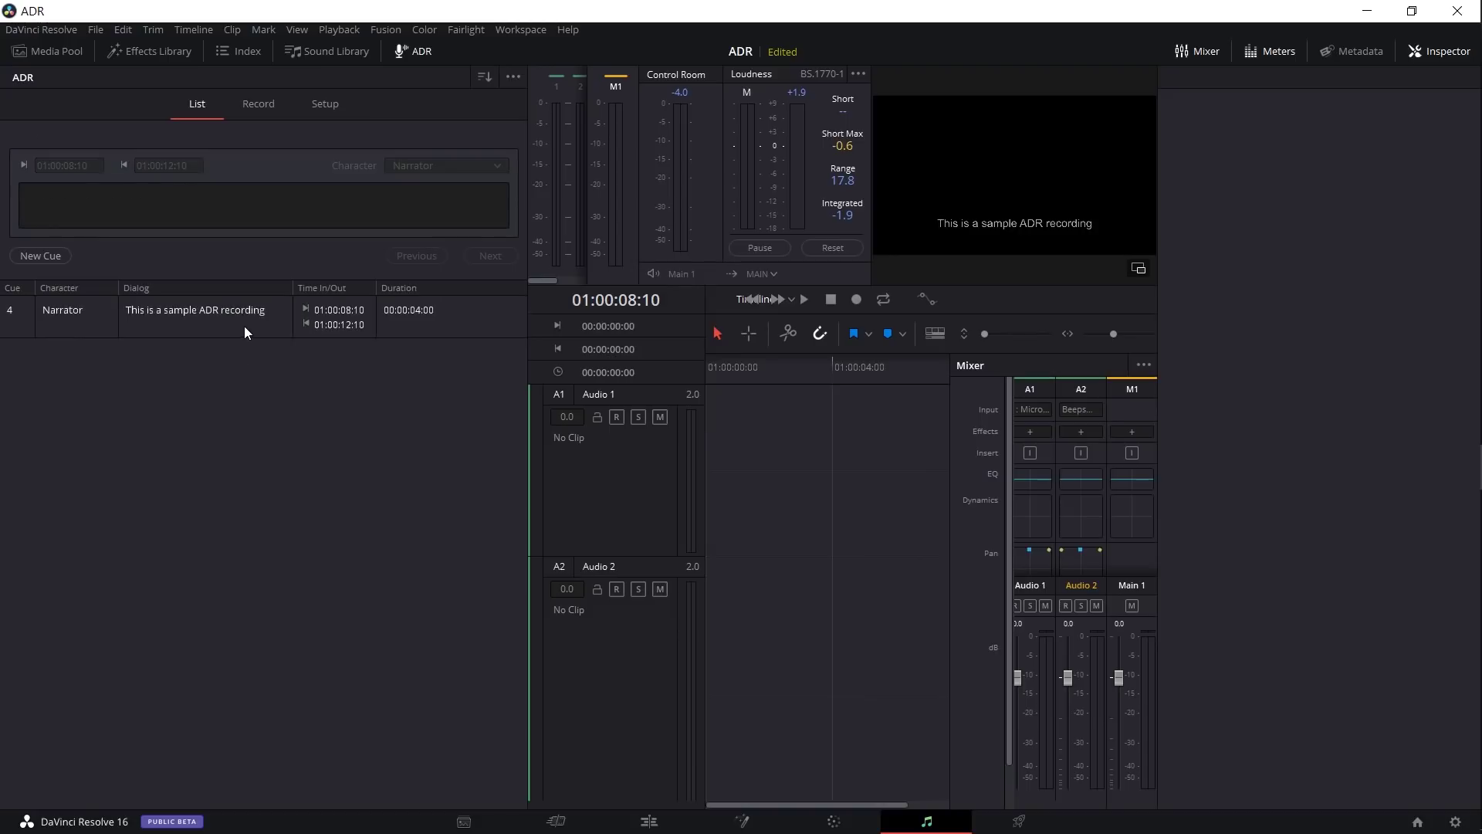
left_click(134, 347)
left_click(159, 313)
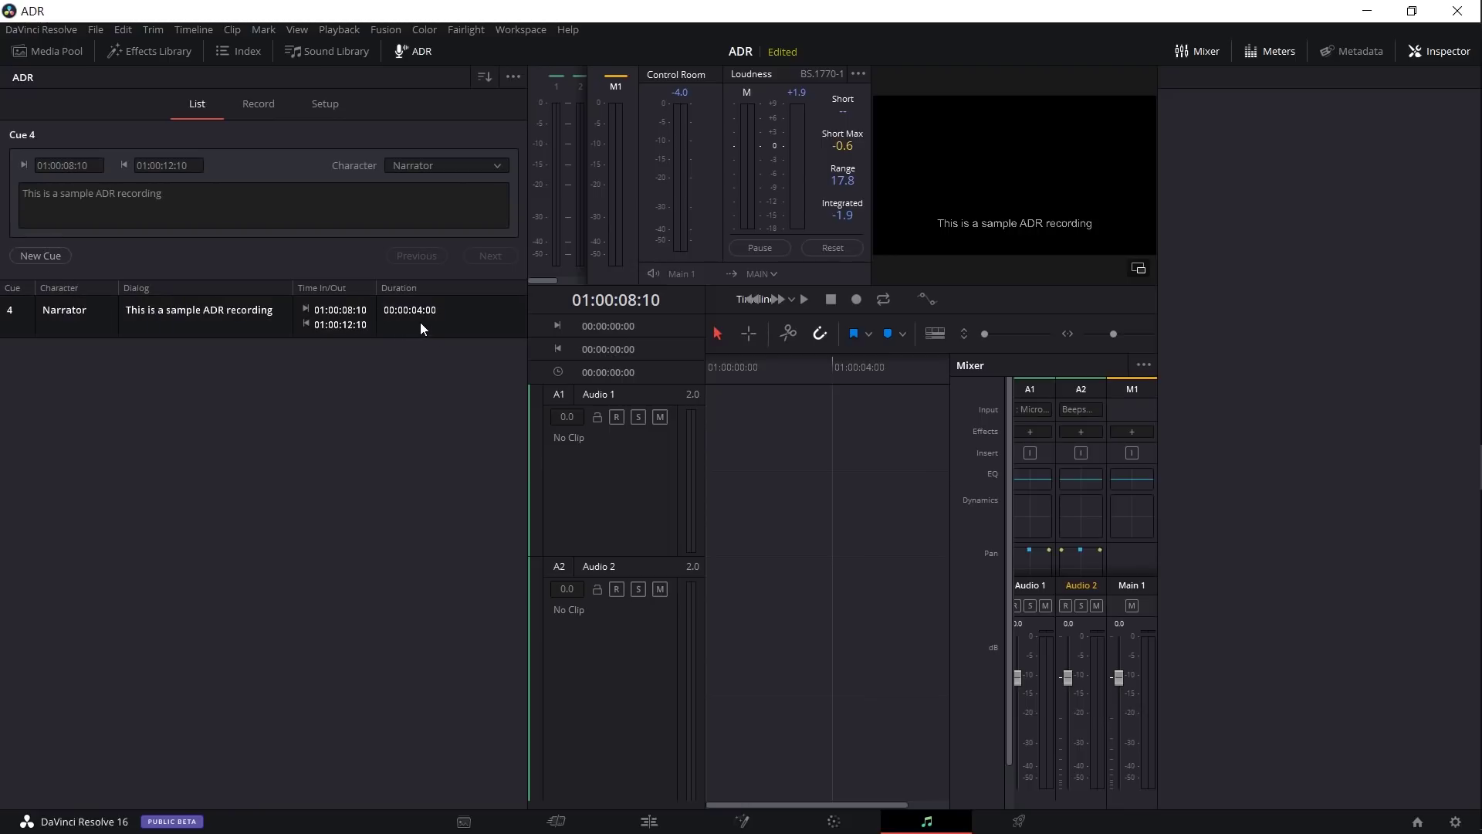
Switch the ADR panel to Record view, arm Audio 1 for recording, and widen the panel
left_click(261, 103)
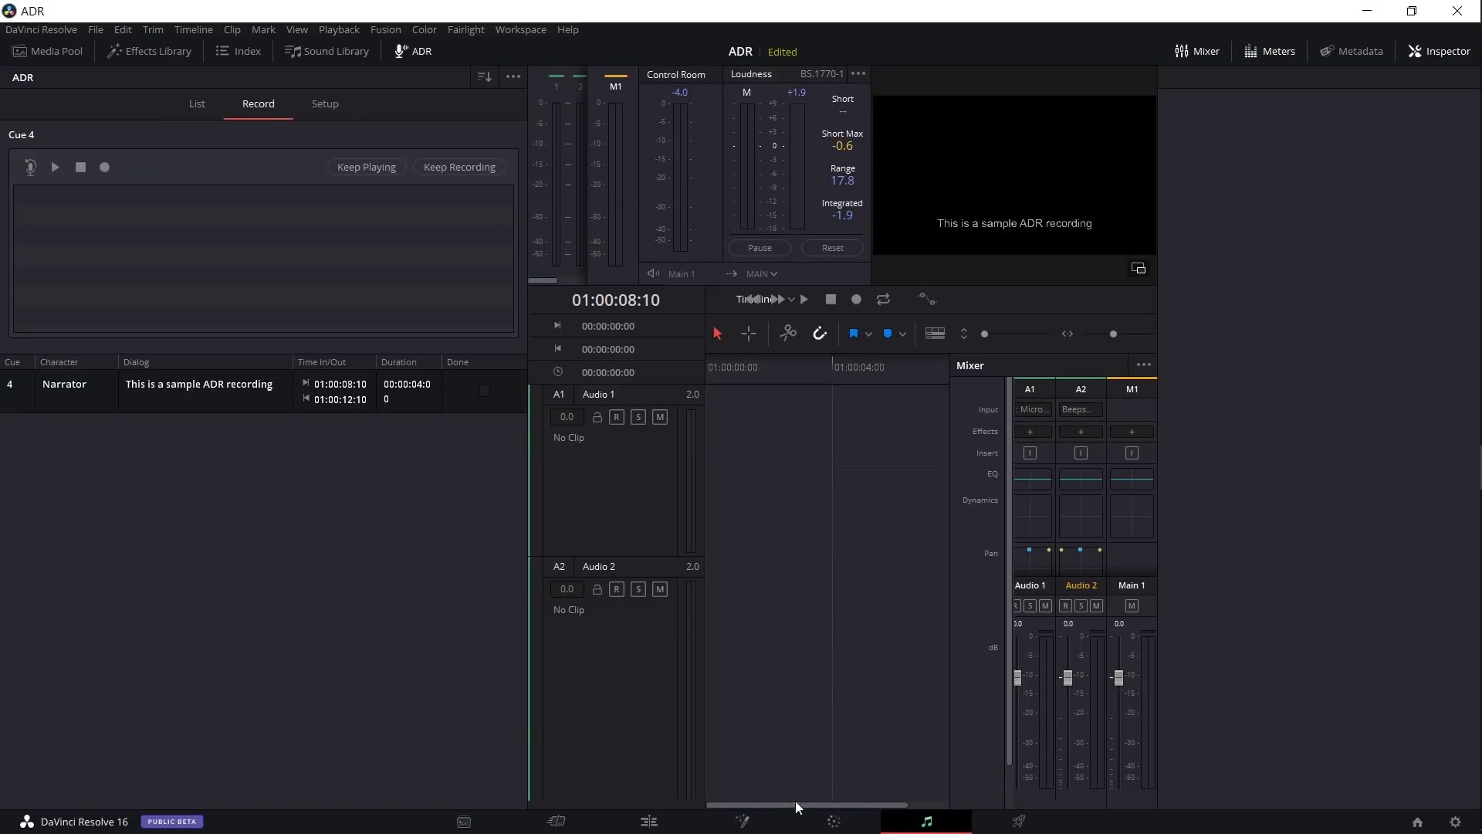
key("space")
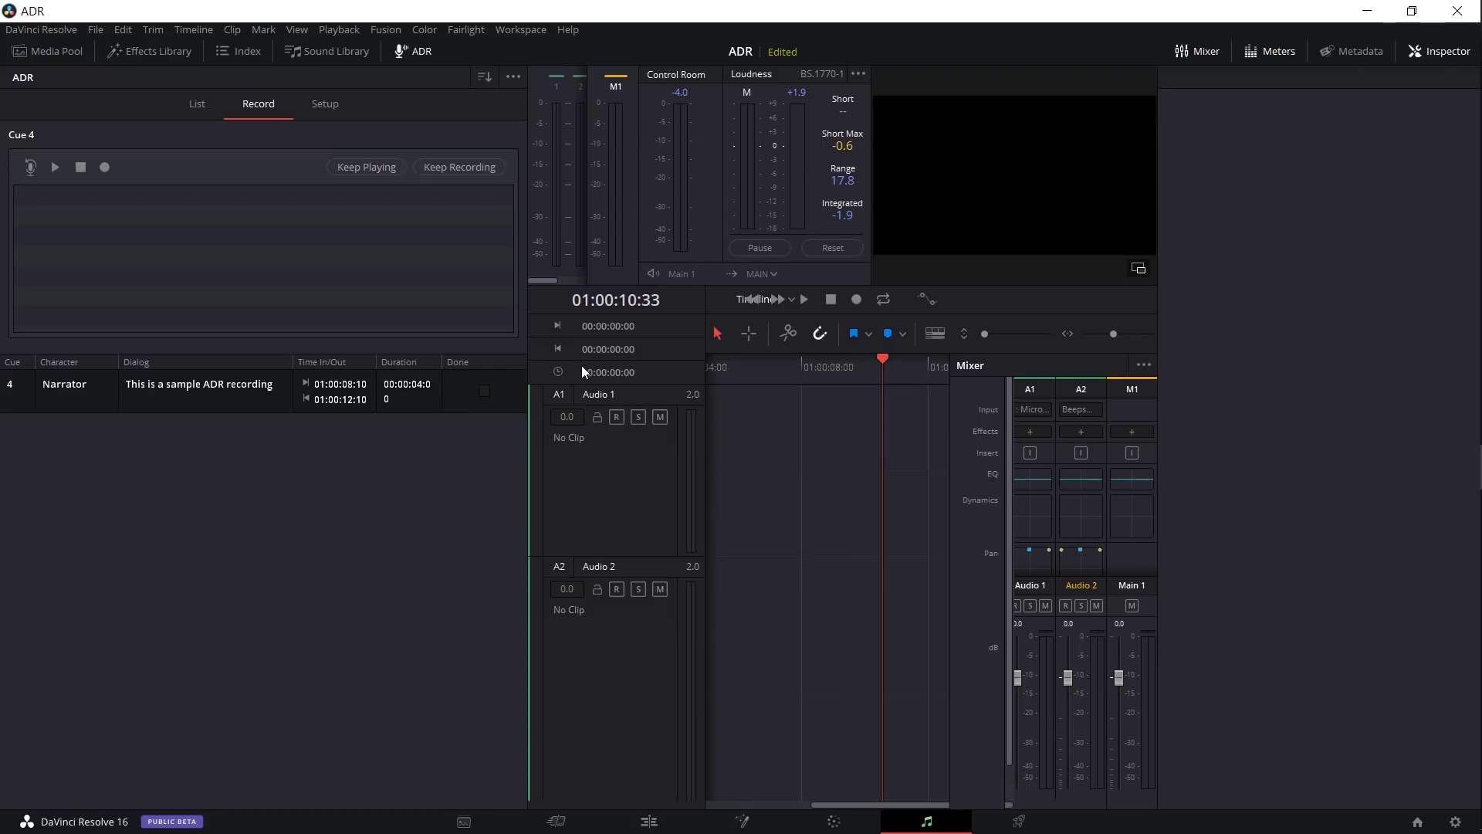
left_click(617, 417)
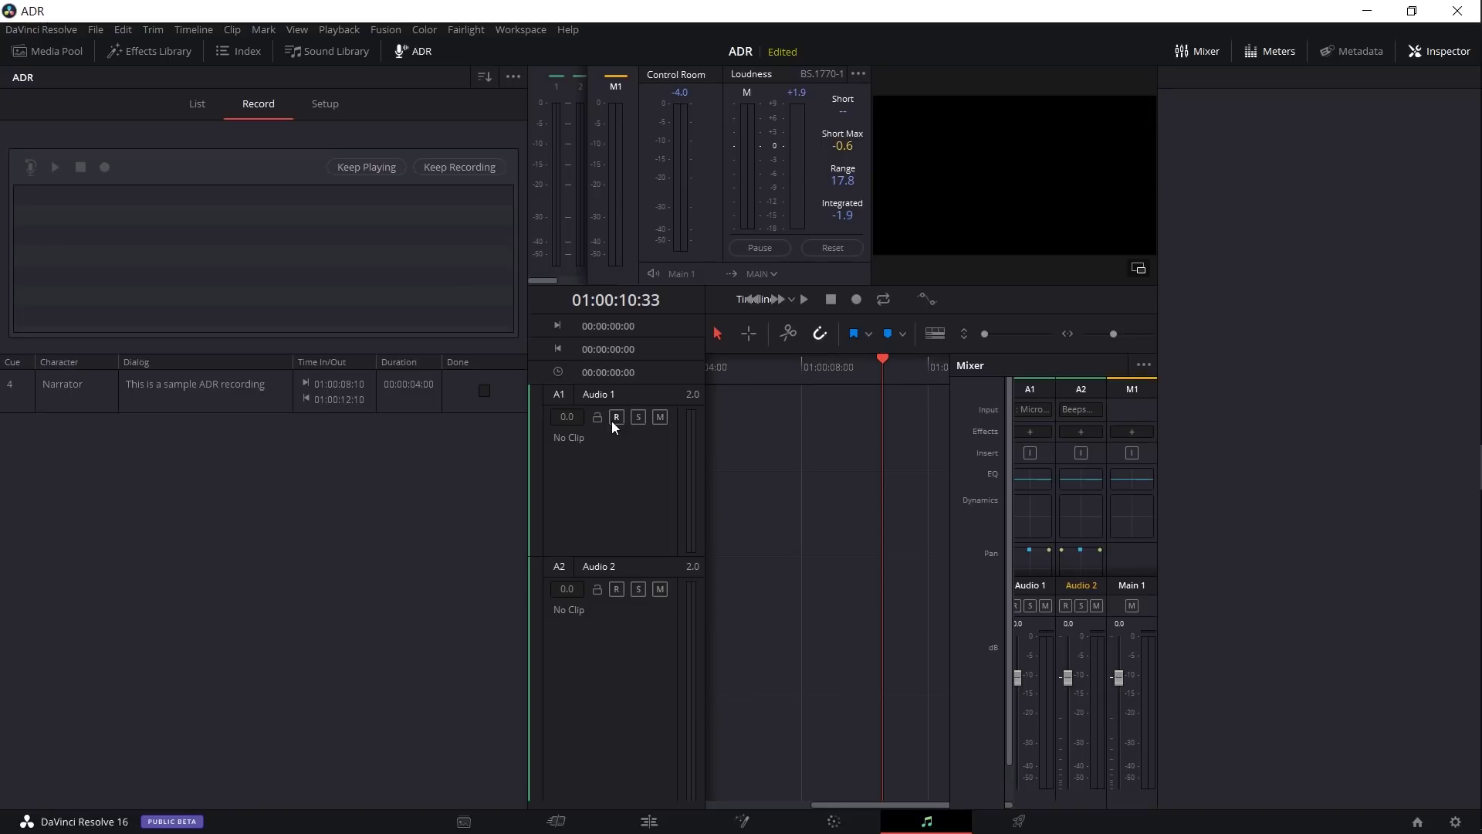
left_click(614, 420)
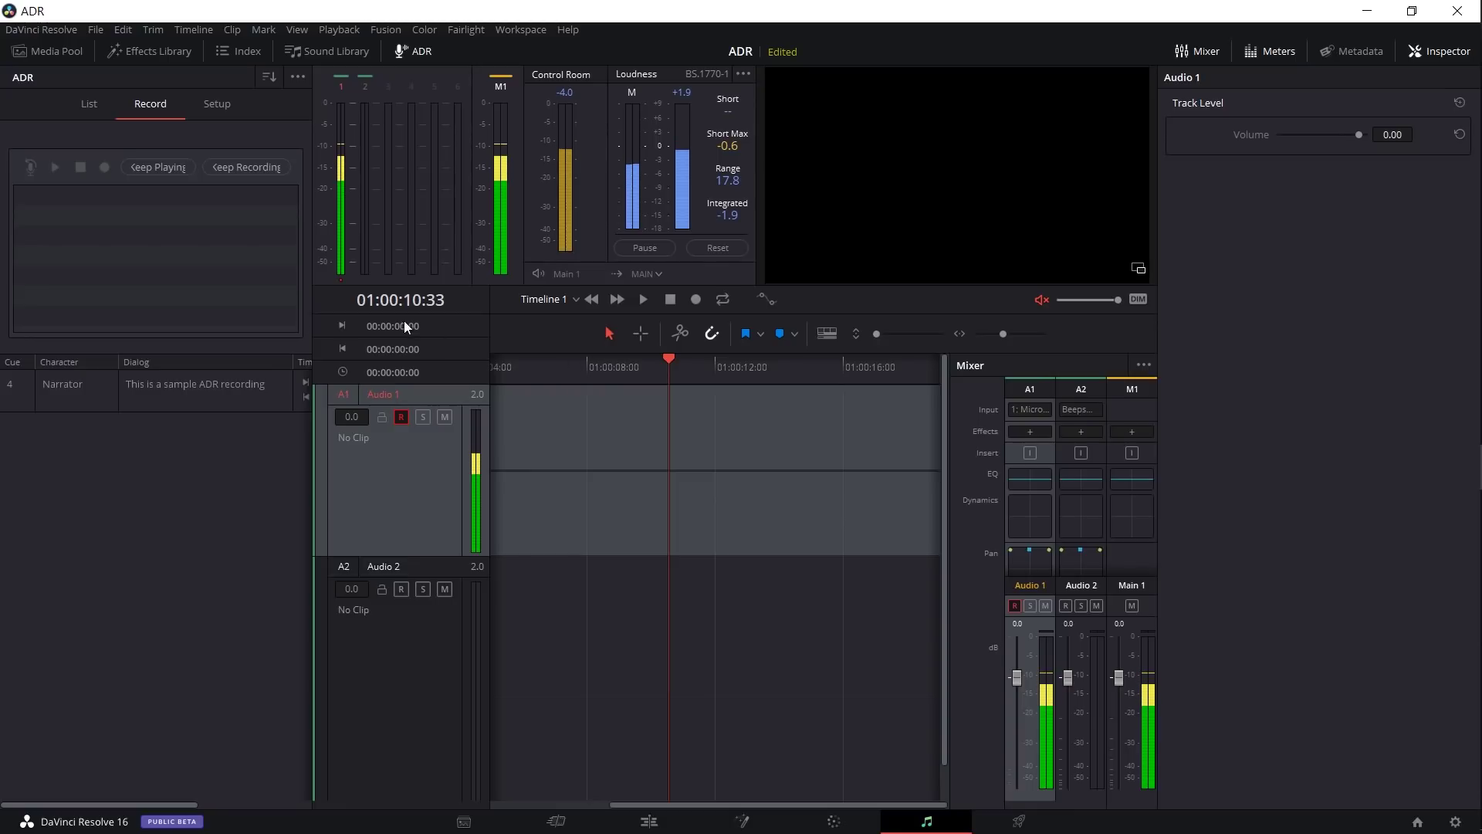
left_click_drag(312, 298, 328, 298)
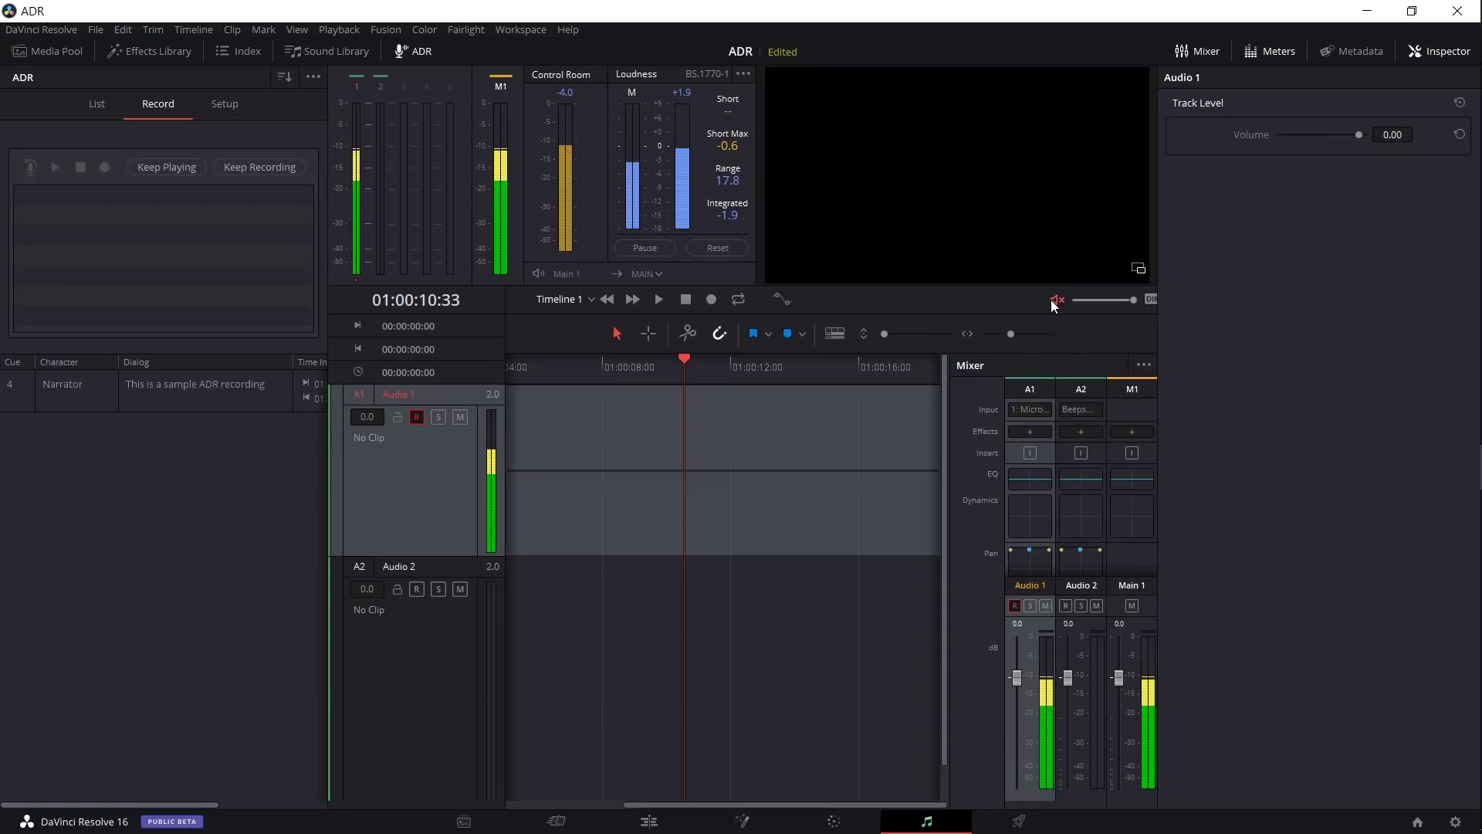
left_click_drag(328, 231, 489, 236)
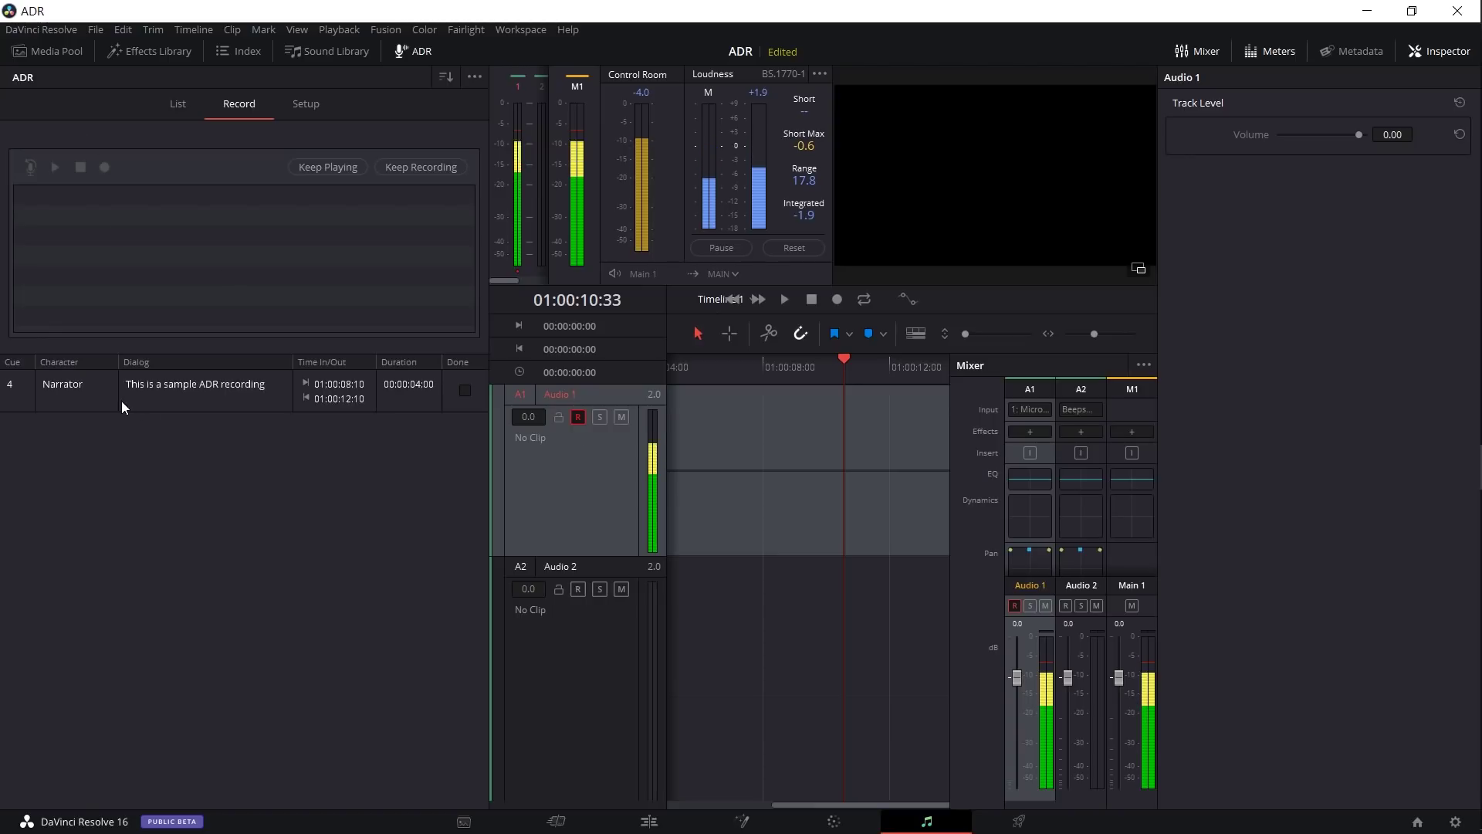
Select cue 4 and pop the viewer out into a floating window clear of the cue columns
left_click(98, 394)
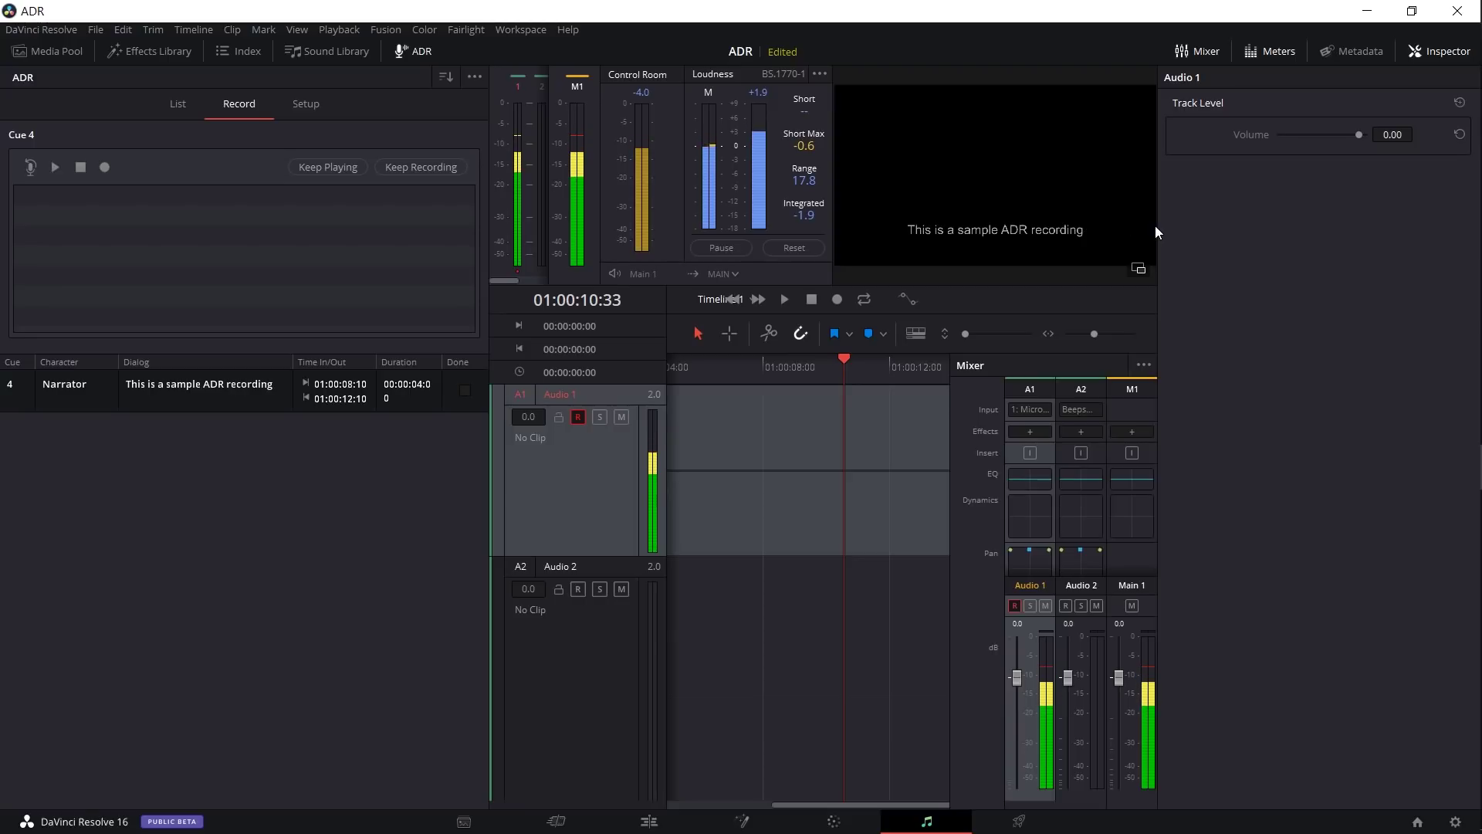
left_click(1139, 270)
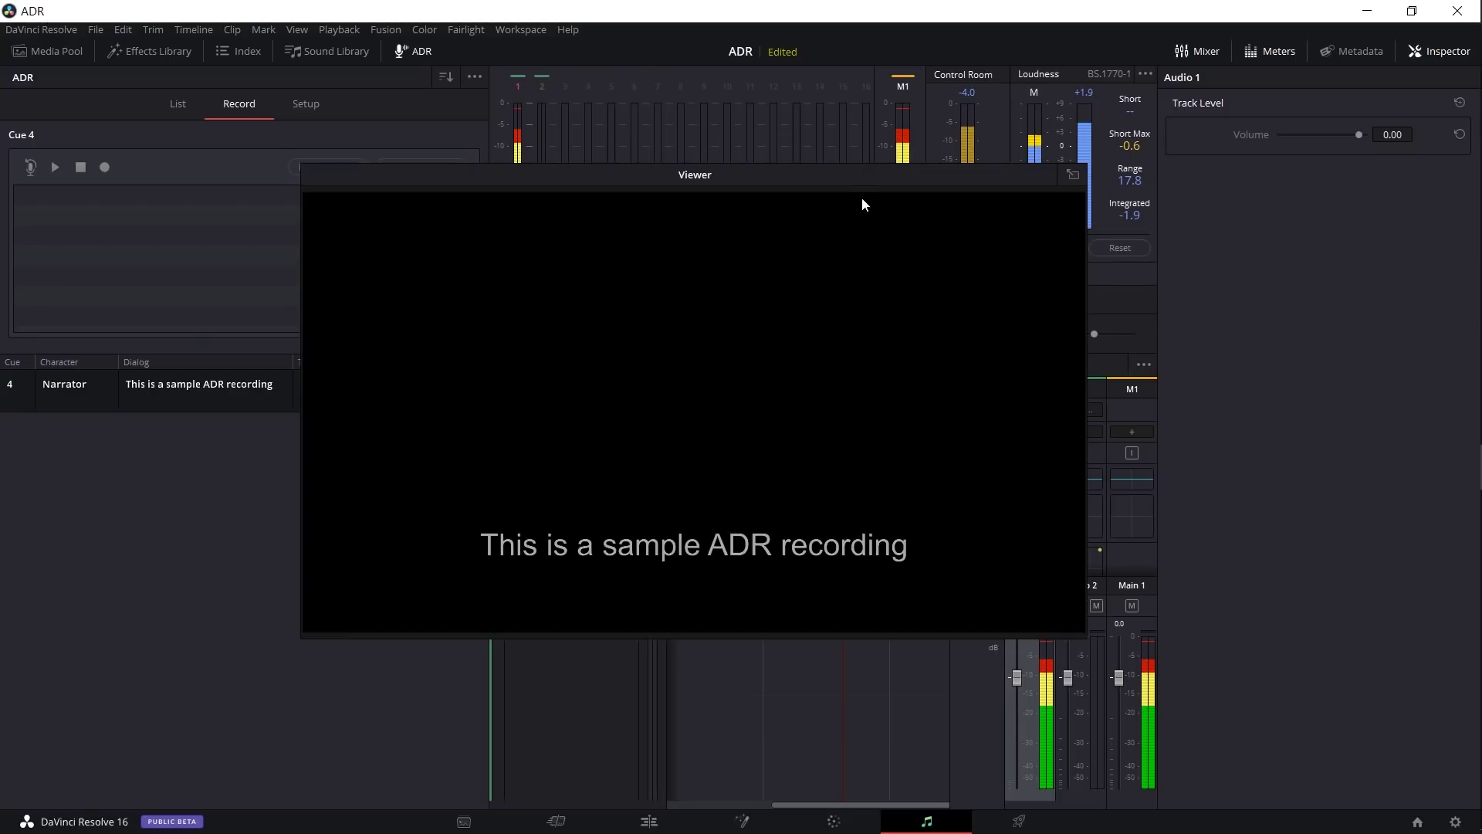
left_click_drag(860, 173, 993, 176)
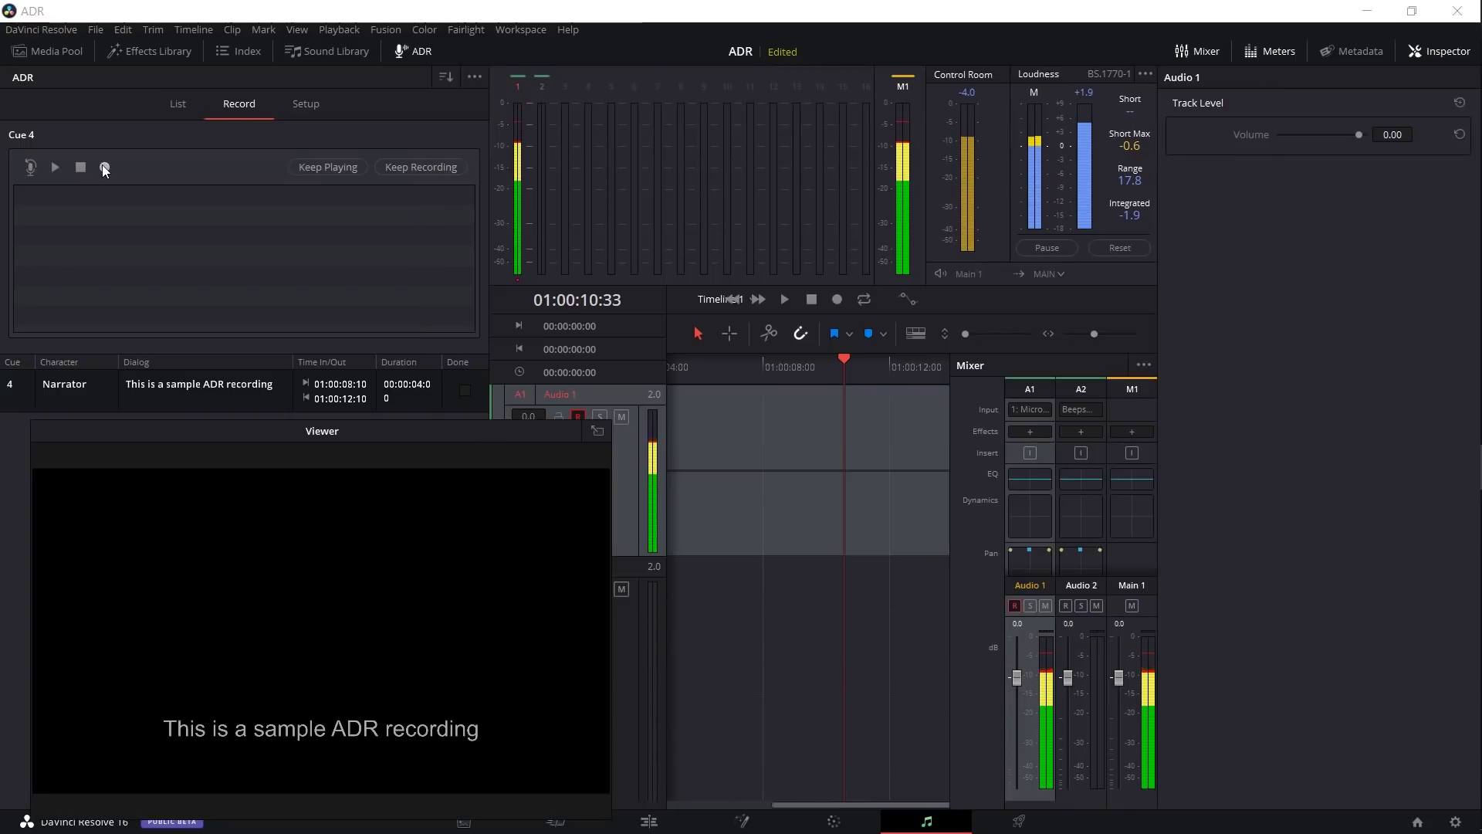
Record Take 1 of cue 4 onto Audio 1 and play it back
left_click(105, 166)
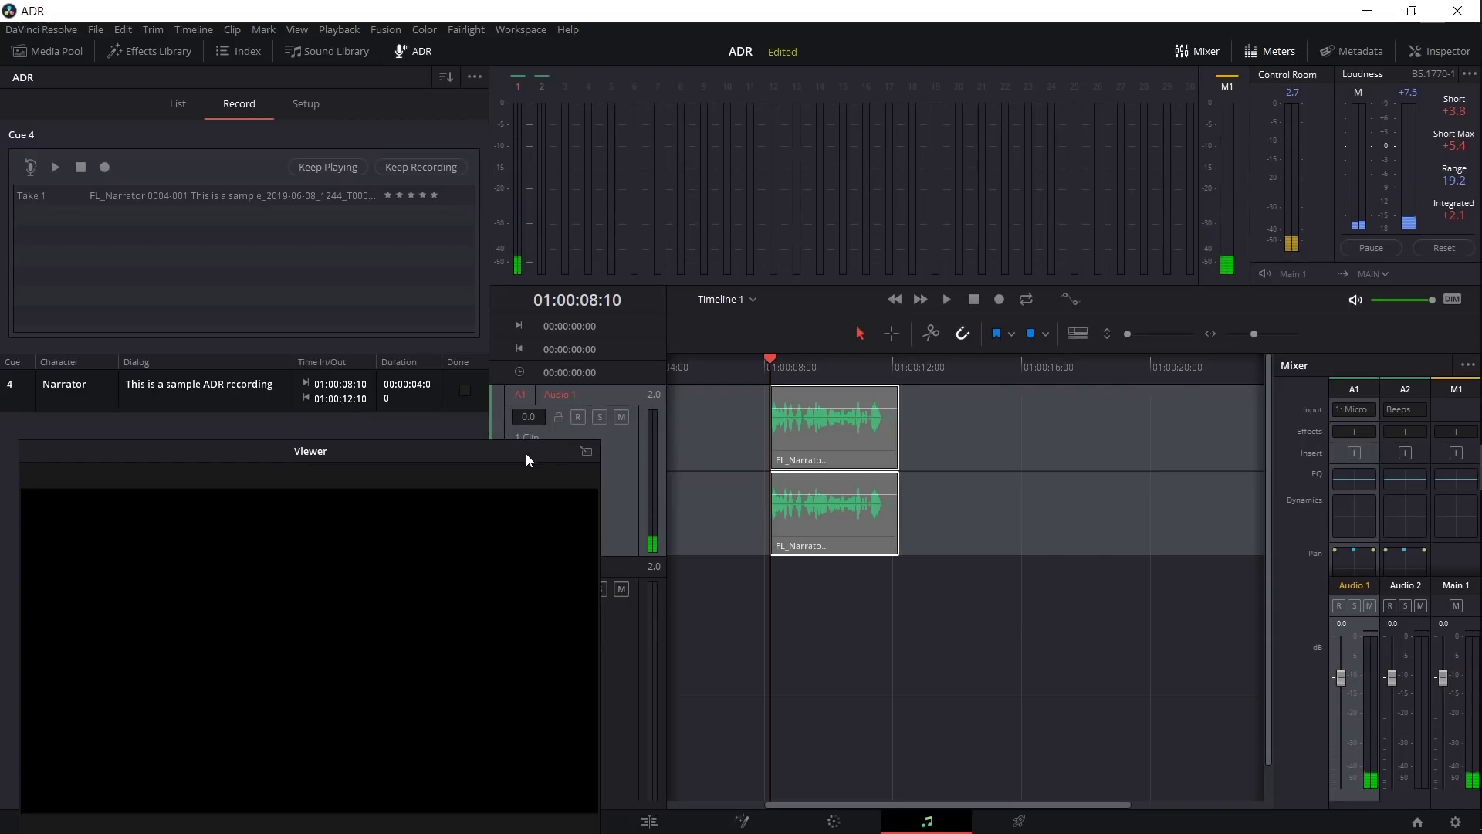
mouse_move(526, 452)
left_mouse_down()
mouse_move(531, 426)
mouse_move(520, 439)
left_mouse_up()
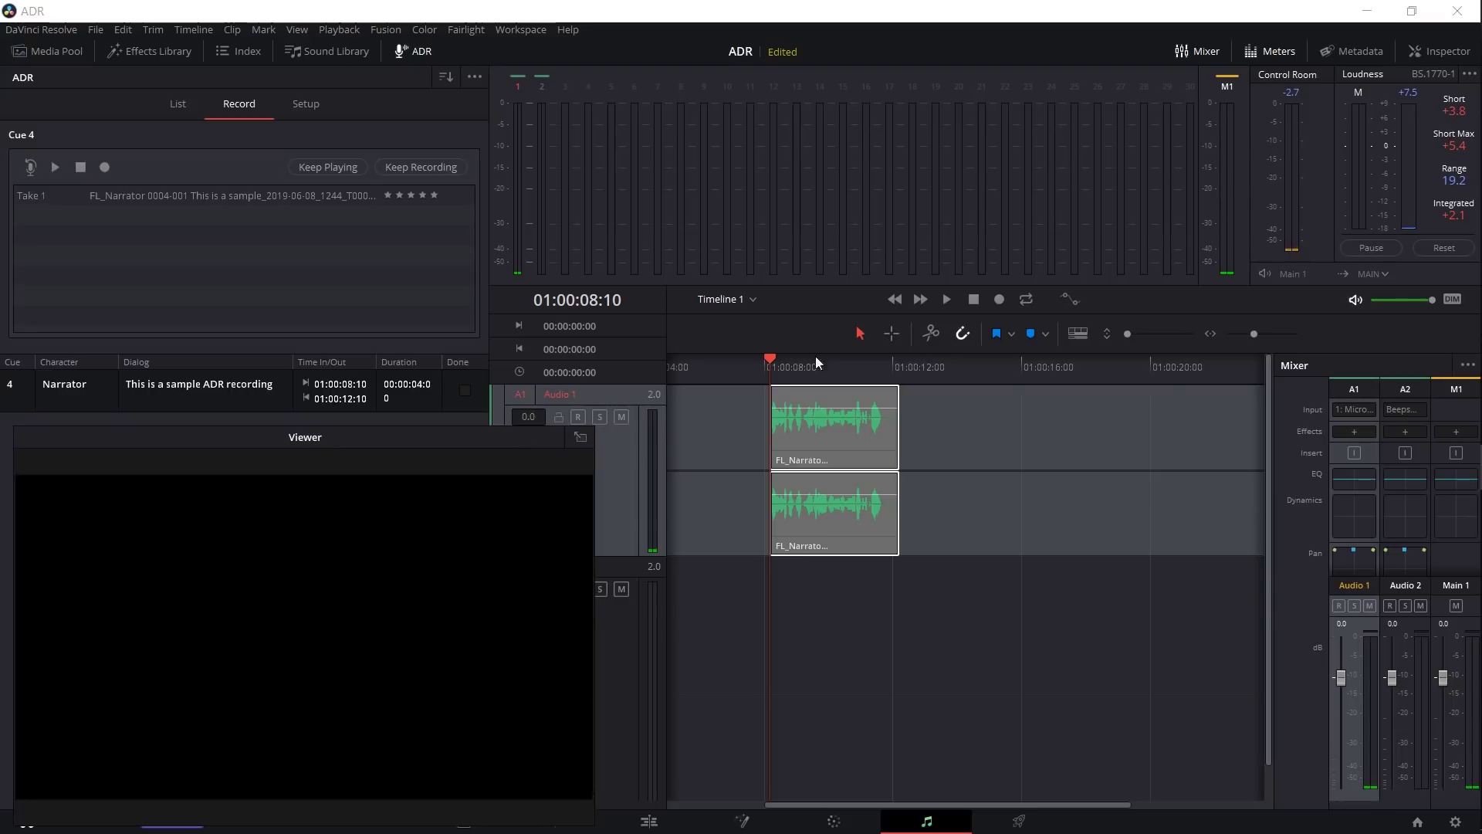
left_click(952, 296)
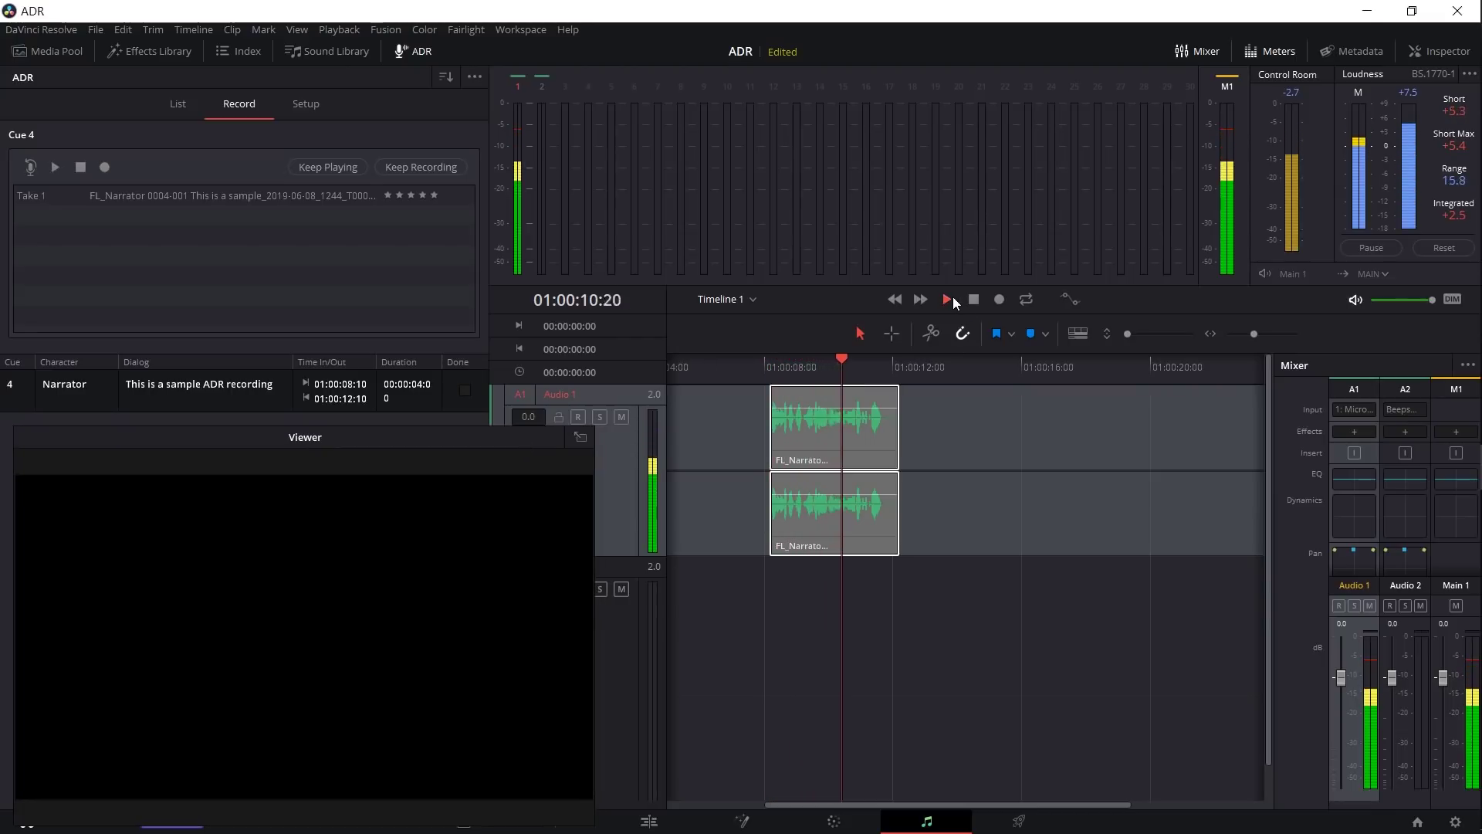
left_click_drag(443, 461, 453, 433)
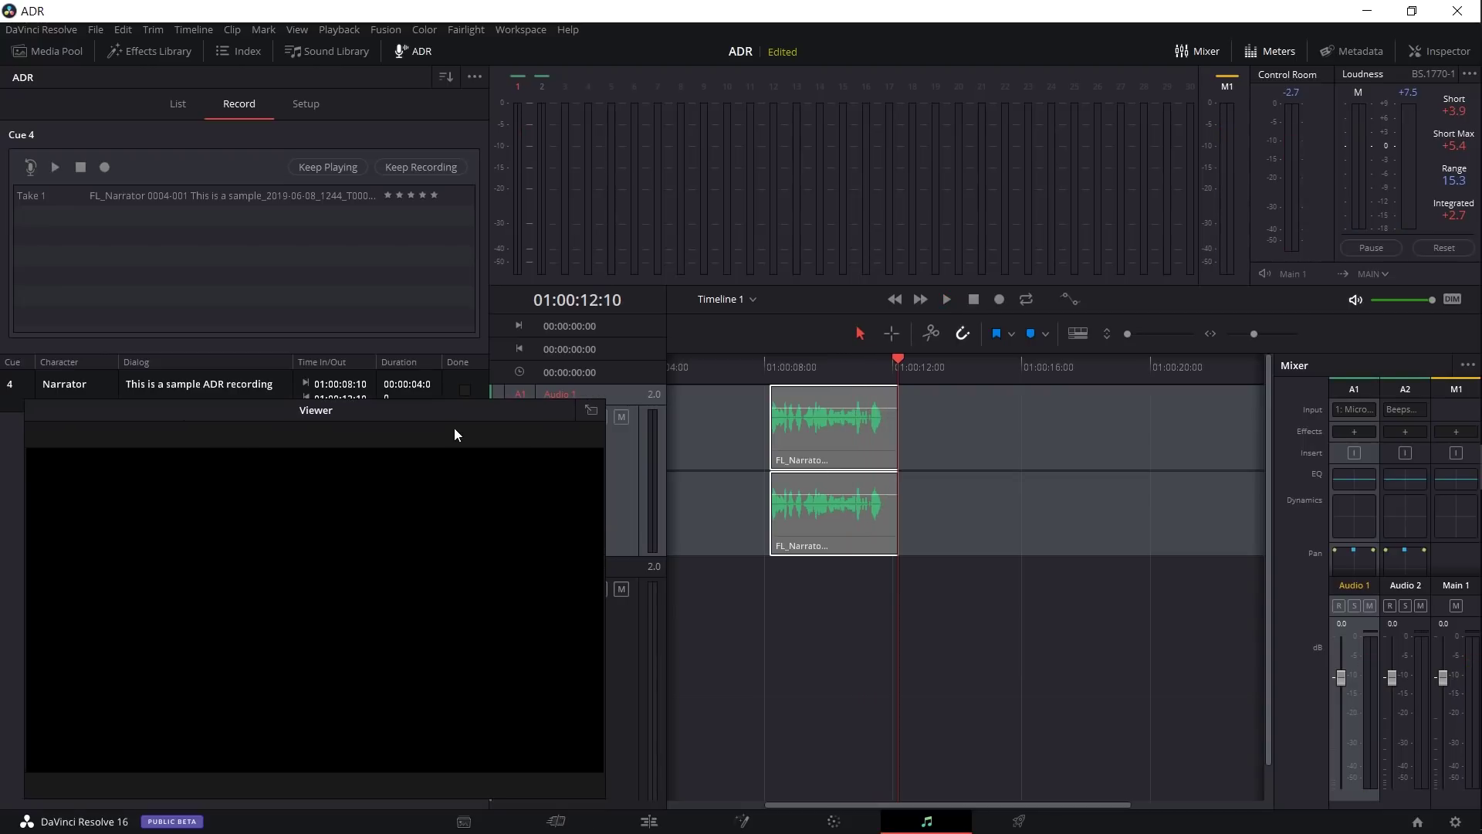
Set the ADR pre-roll to 3 seconds and record Take 2 of cue 4
left_click(313, 108)
left_click_drag(132, 165, 157, 165)
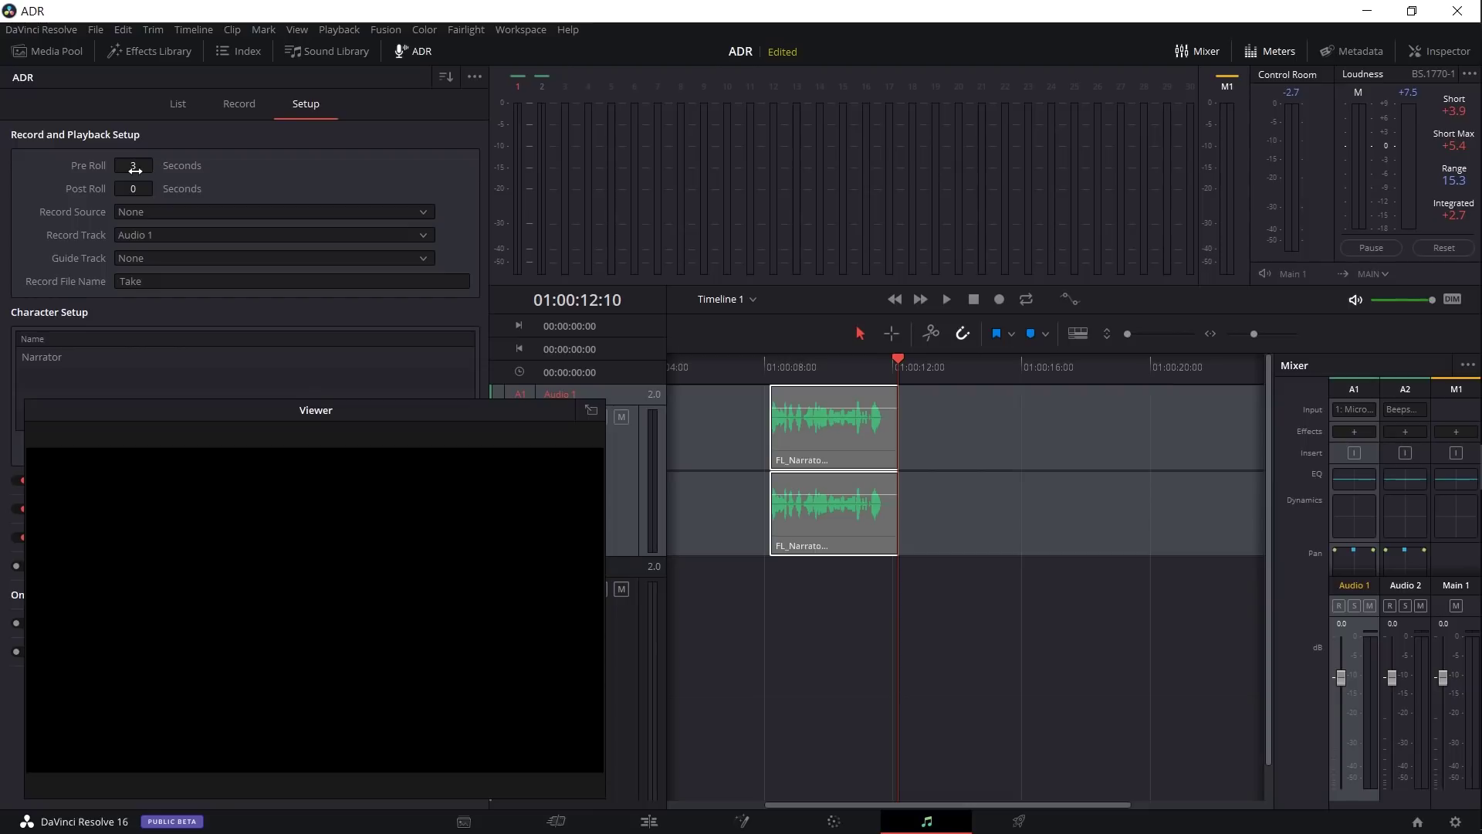
left_click(241, 104)
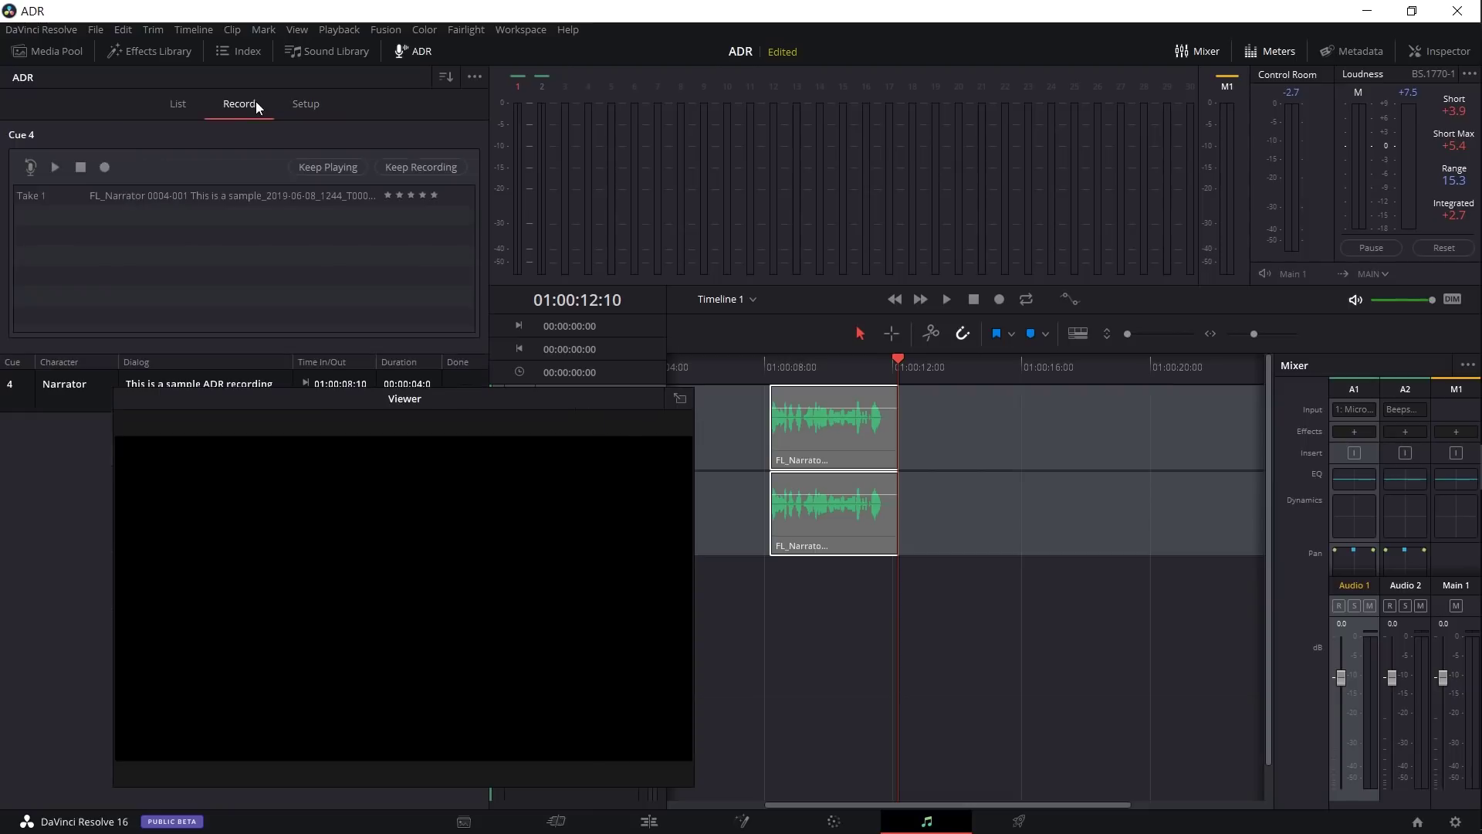
left_click_drag(391, 409, 318, 501)
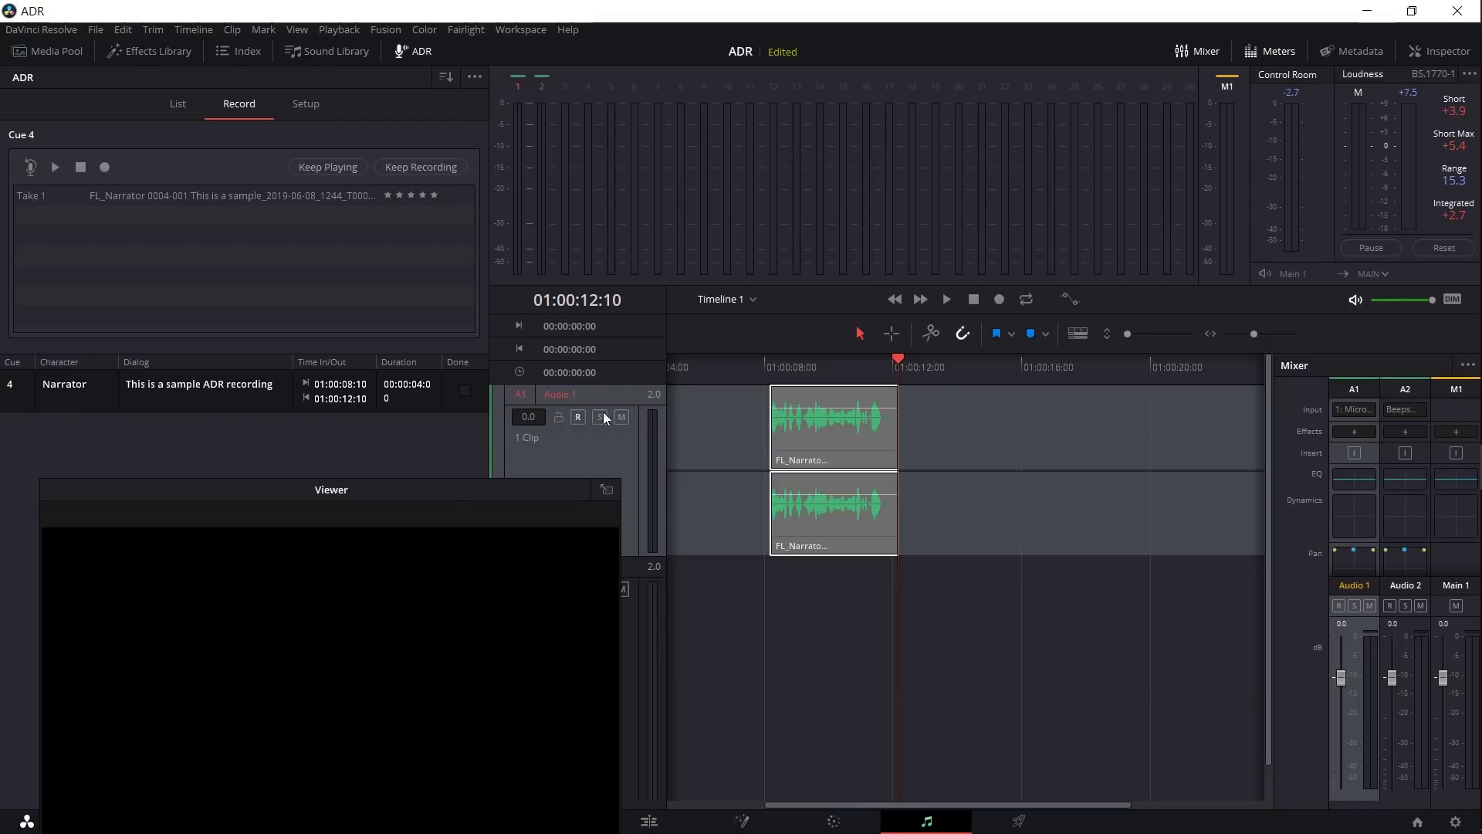
left_click(104, 167)
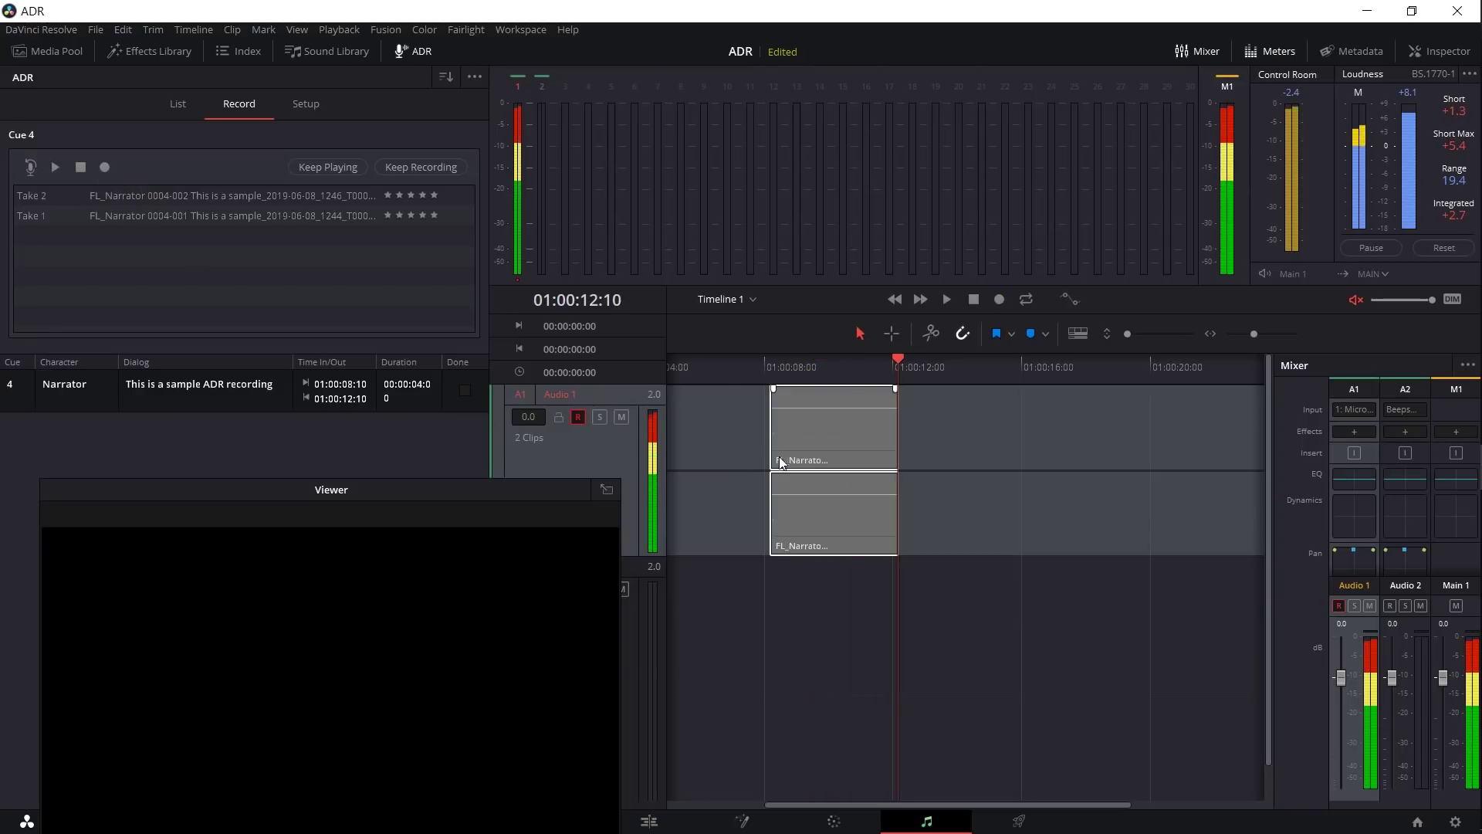
Record Takes 3 and 4 of cue 4, so Audio 1 holds four clips
left_click(105, 168)
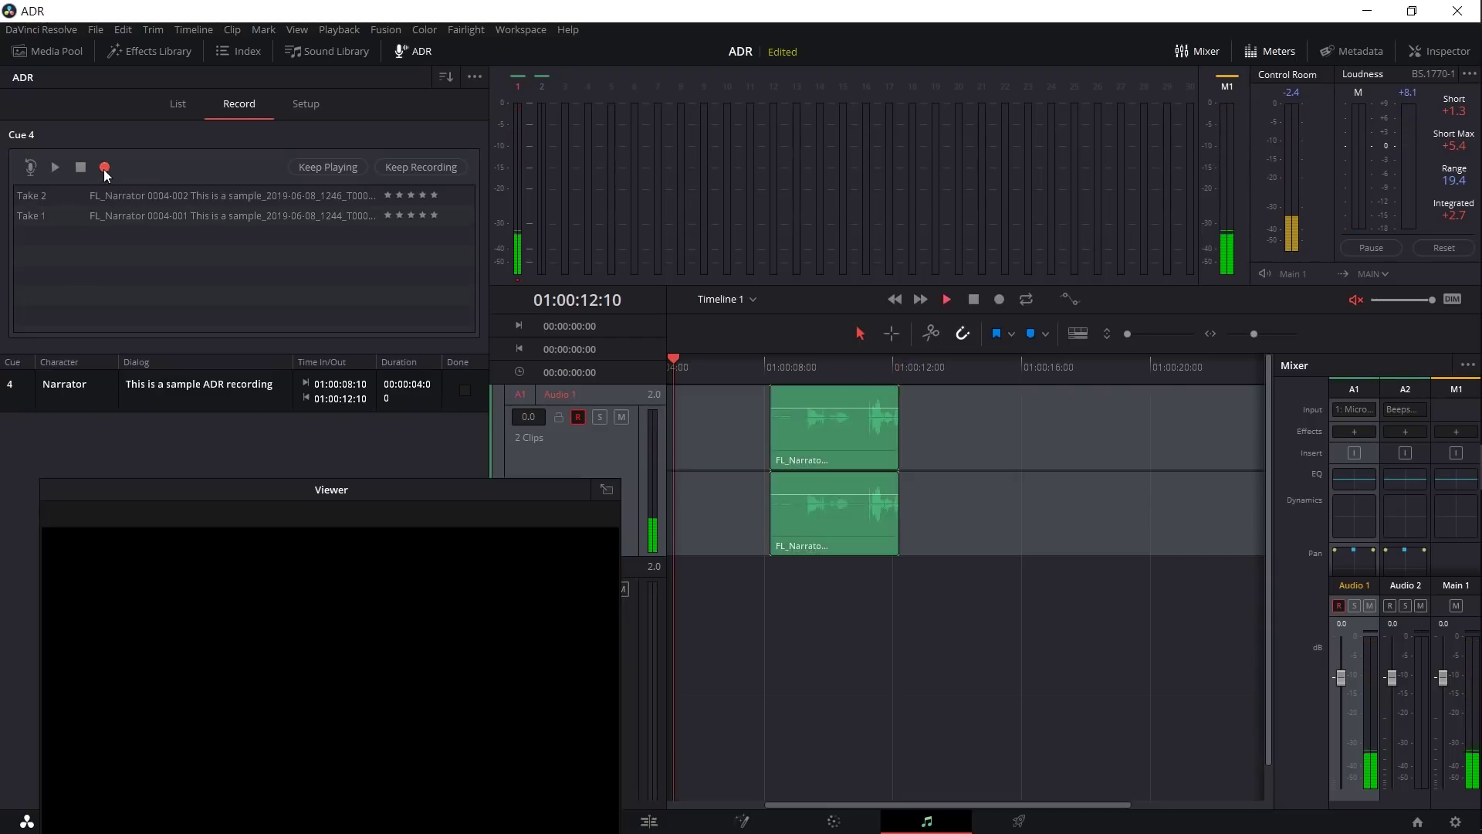
left_click_drag(341, 488, 341, 399)
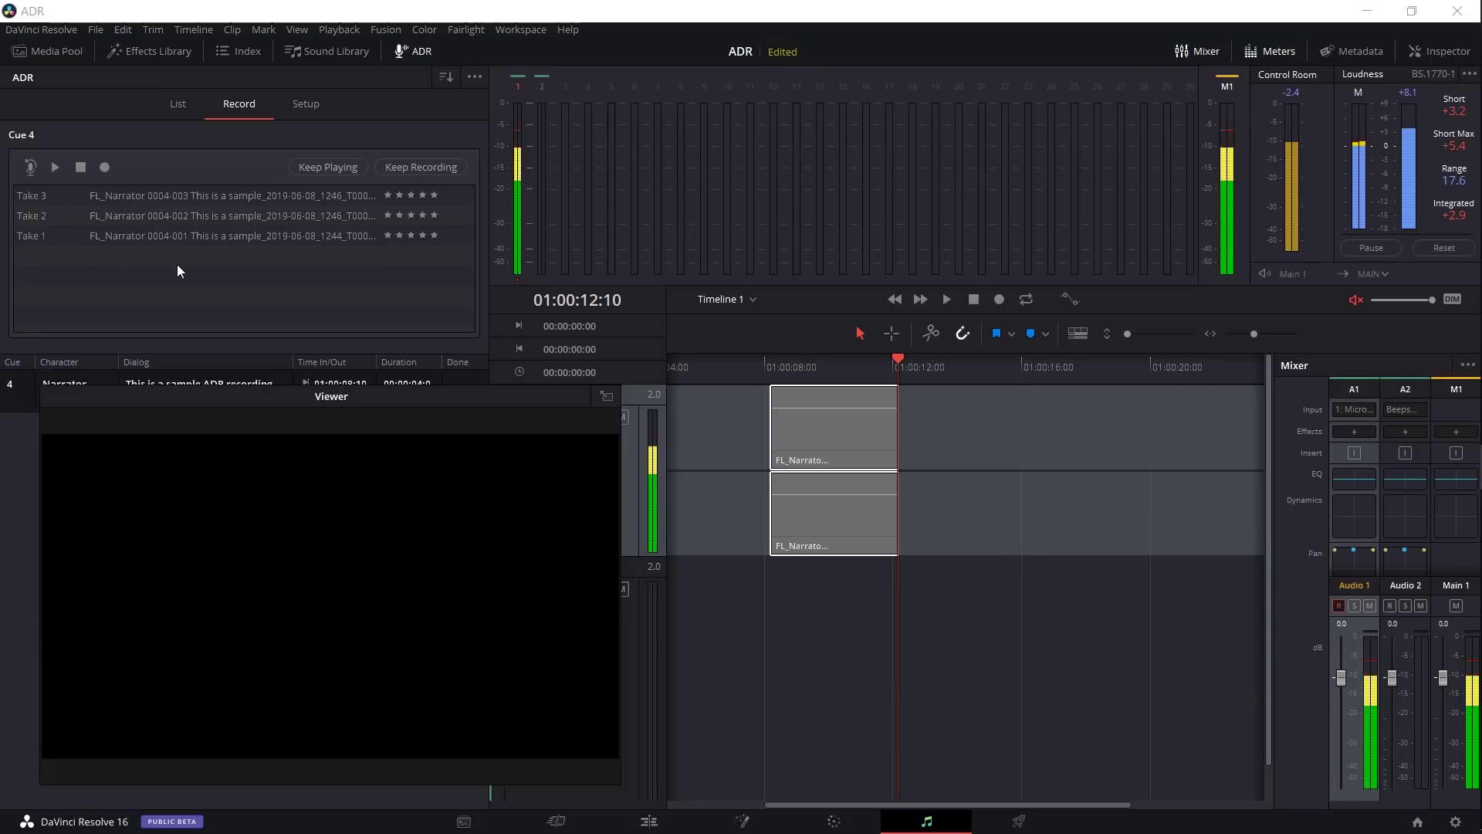
left_click(104, 167)
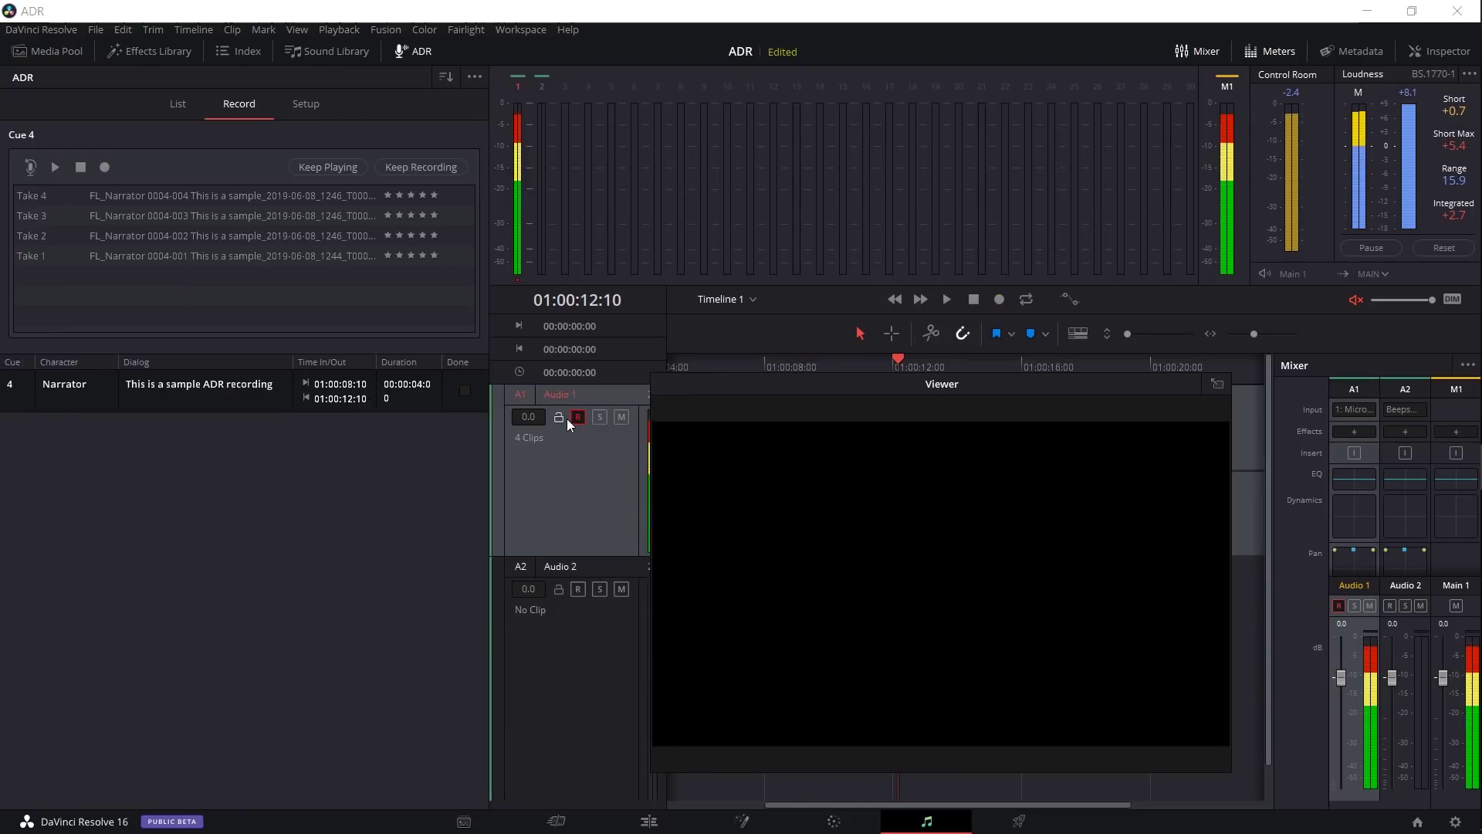
Disarm Audio 1, unmute the Control Room, dock the floating viewer and select Take 1
left_click(572, 418)
left_click(1356, 300)
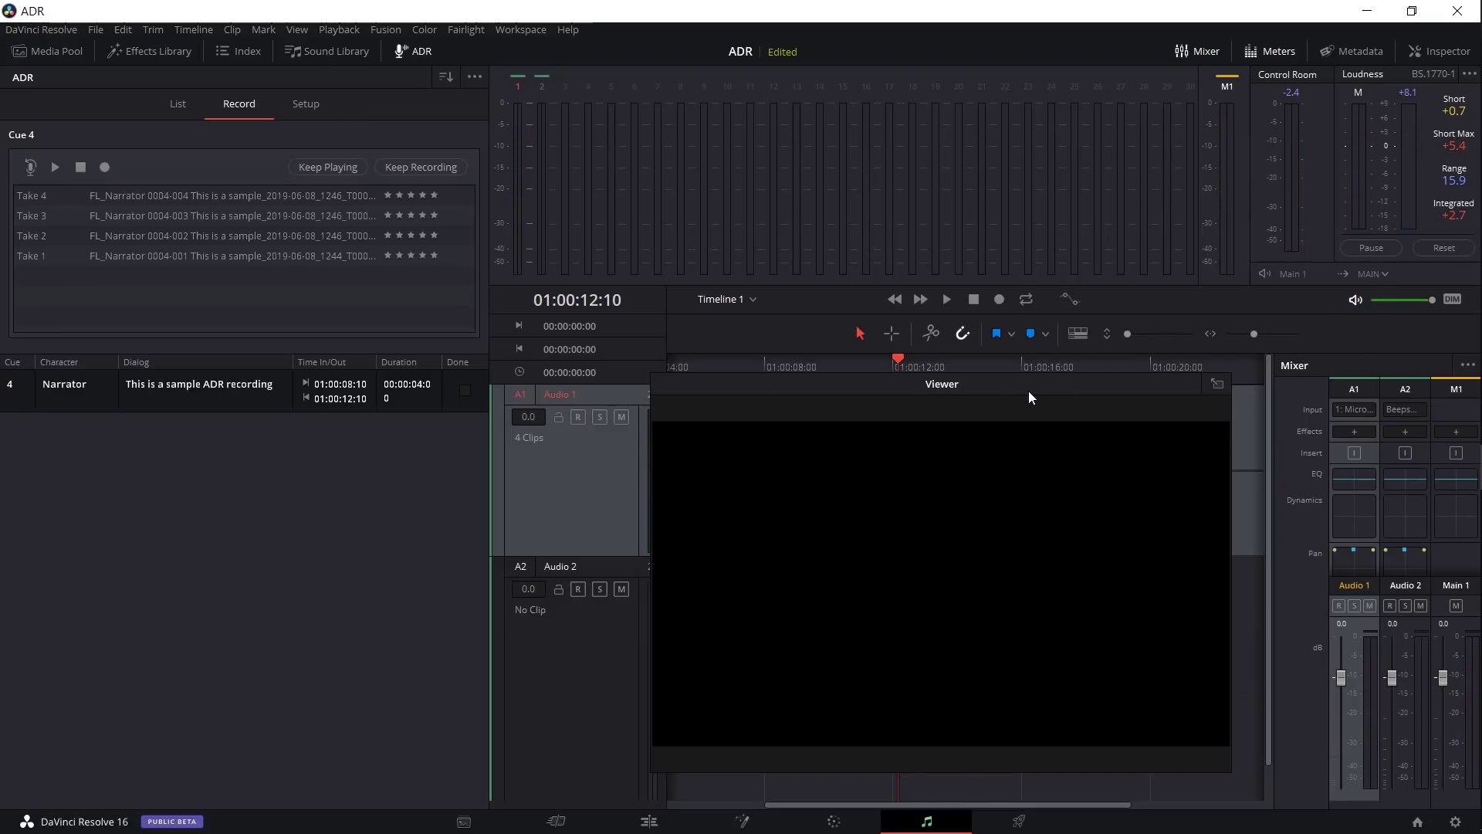
left_click(1218, 385)
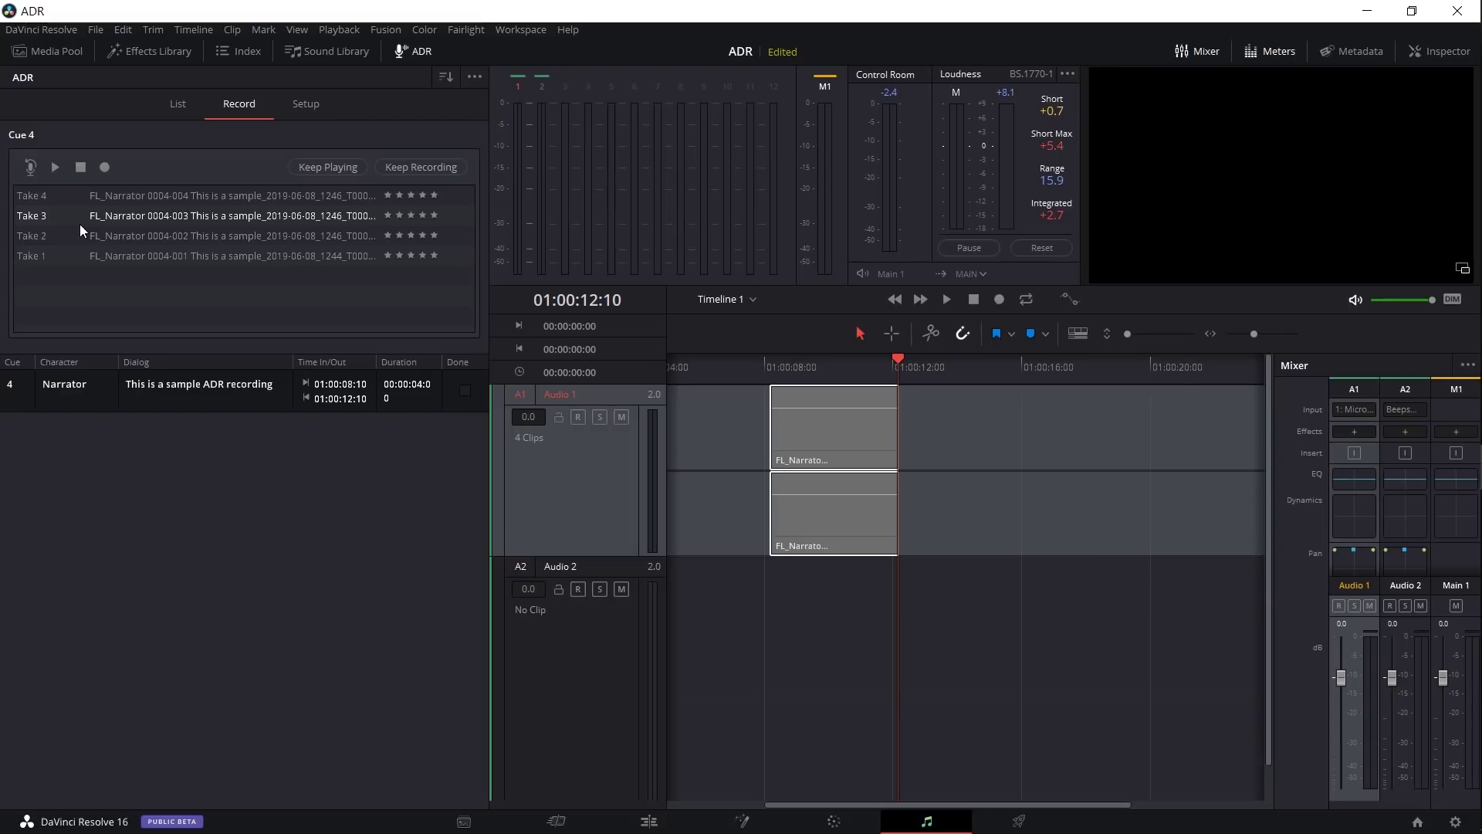
left_click(62, 255)
Set the ADR pre-roll back to 0 seconds
left_click(339, 108)
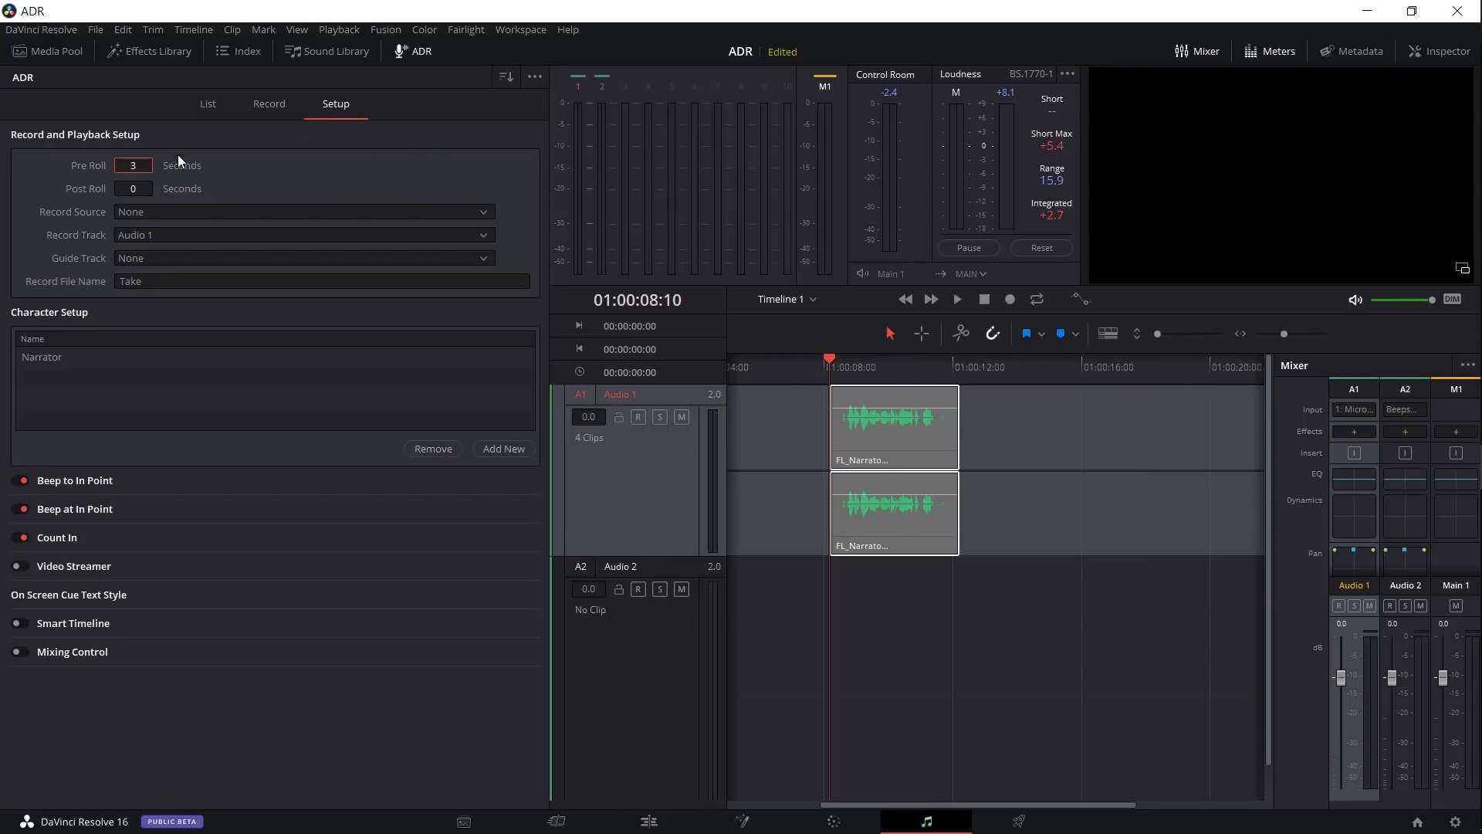
left_click_drag(145, 168, 158, 165)
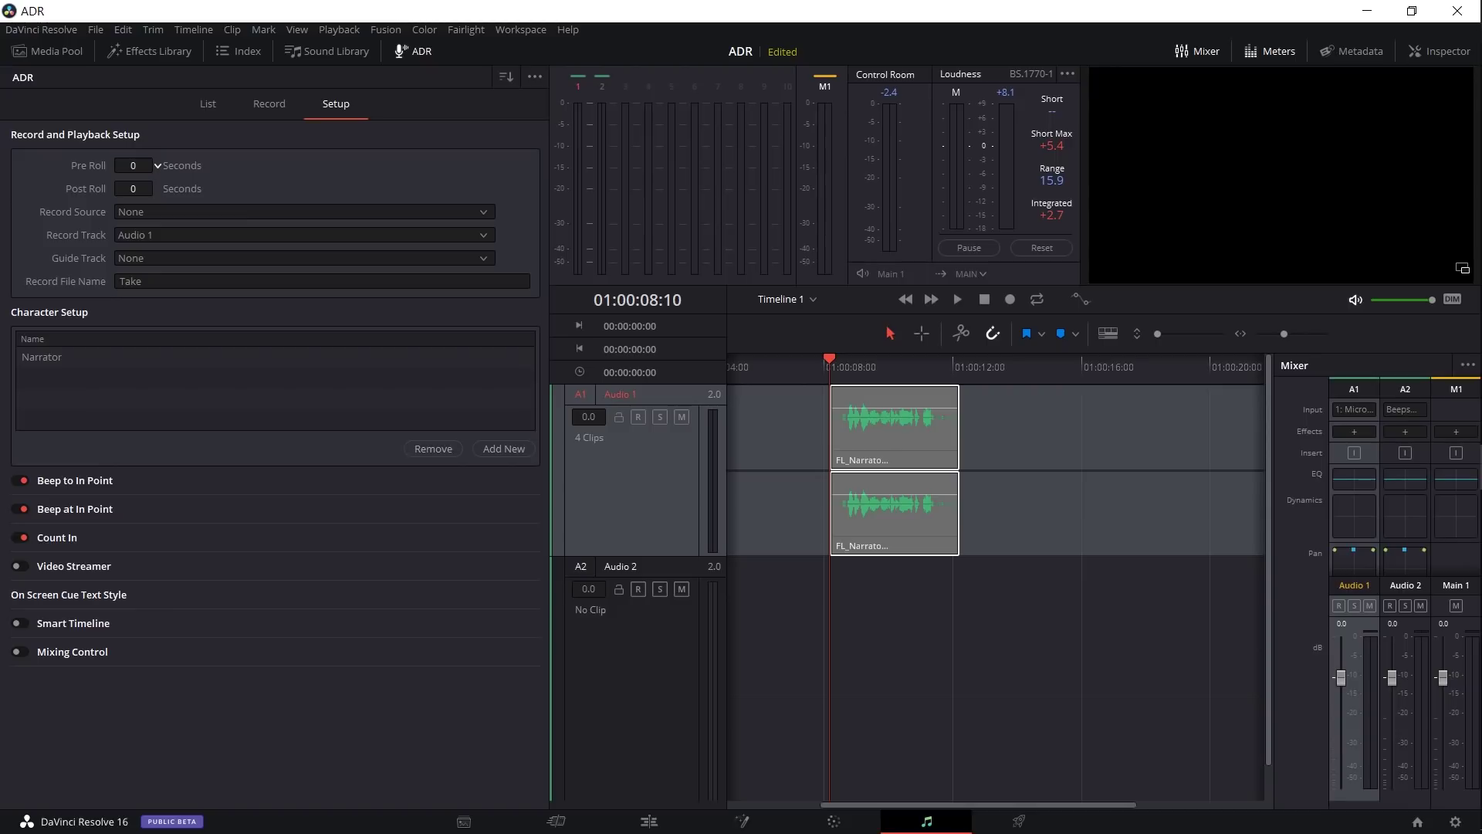
left_click(264, 108)
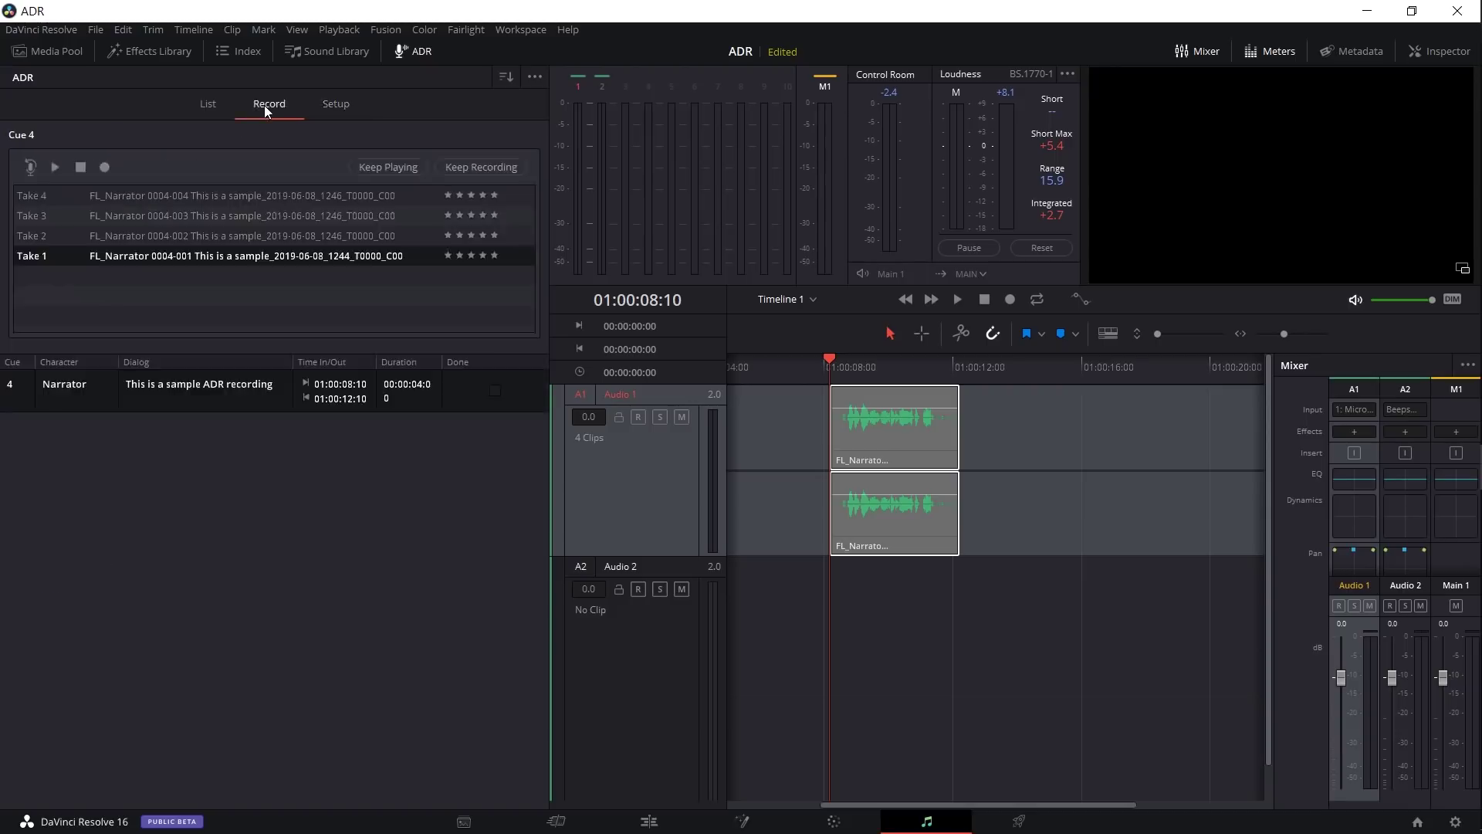
Play back Takes 1 and 2 of cue 4, rating each one star
left_click(54, 173)
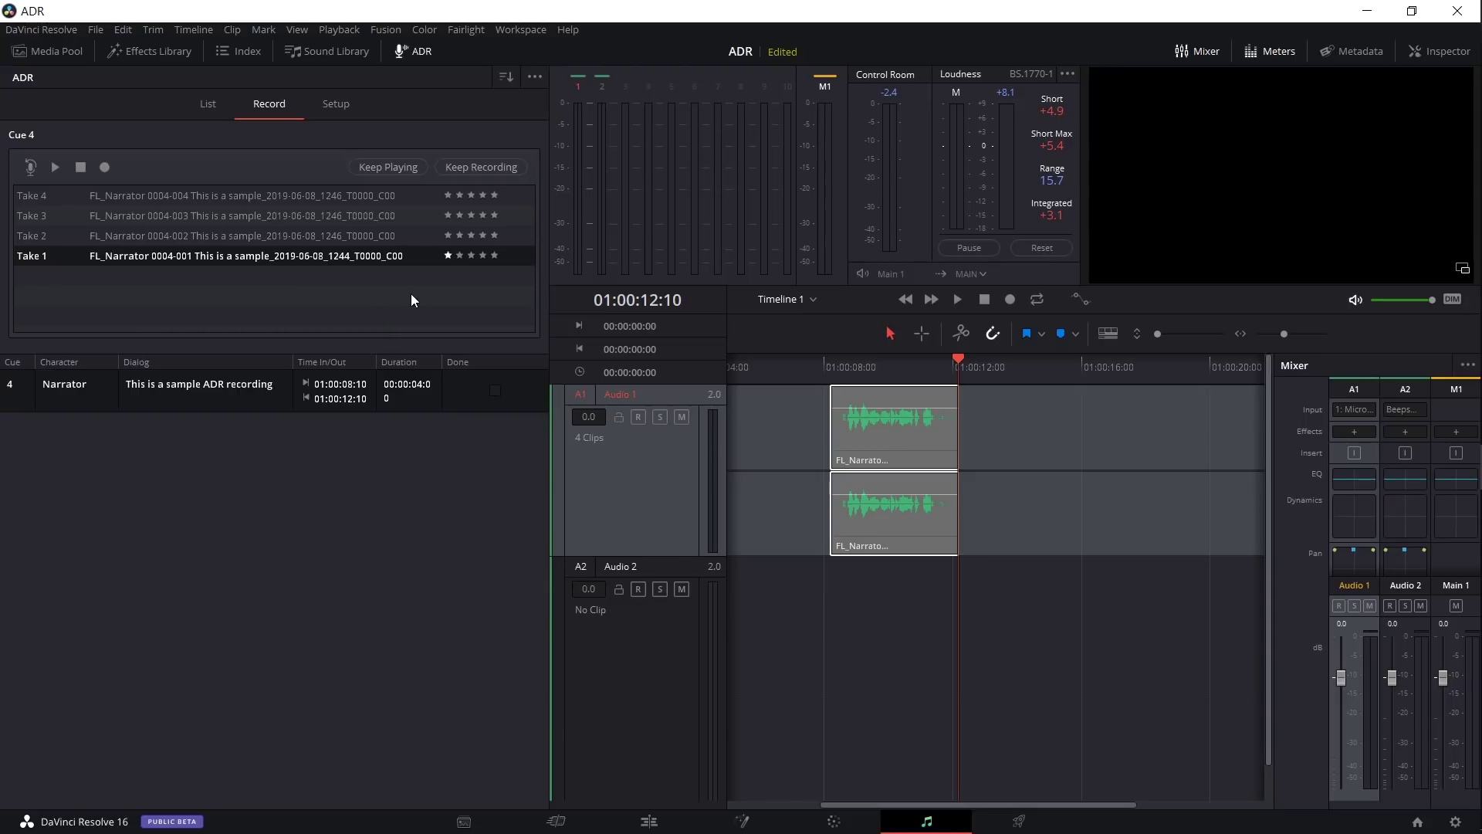
left_click(374, 240)
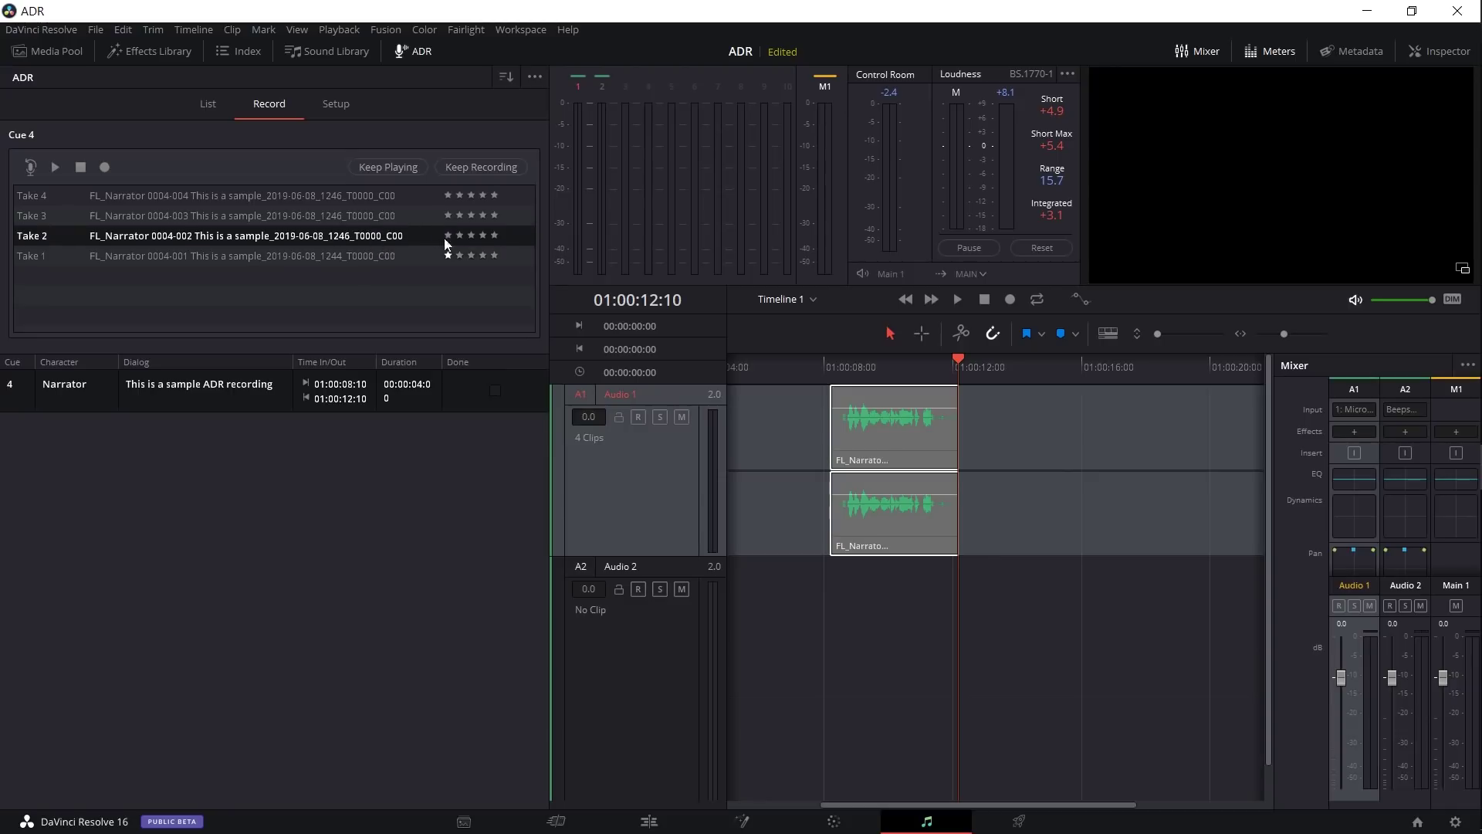
left_click(447, 256)
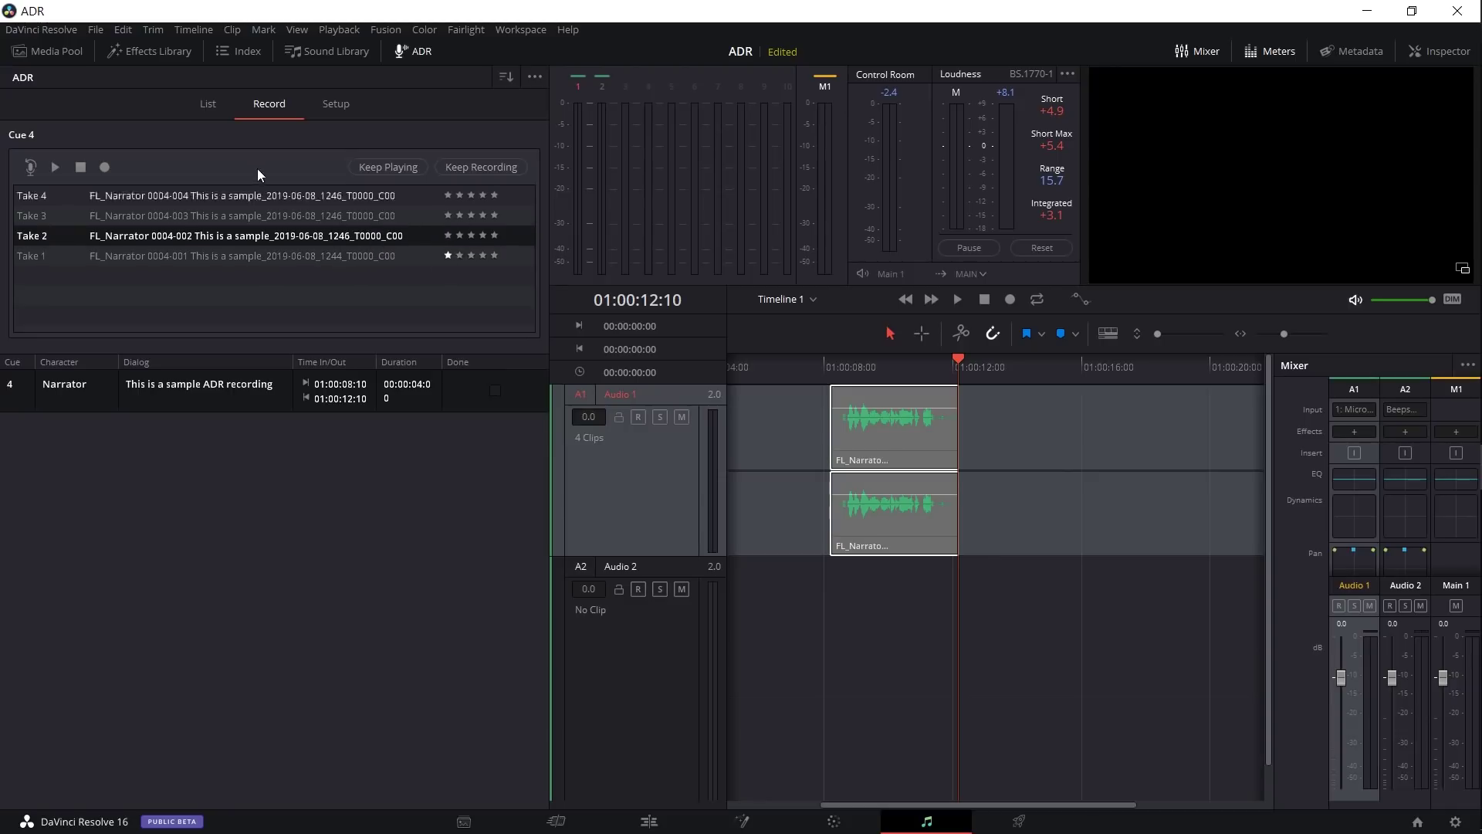
left_click(54, 168)
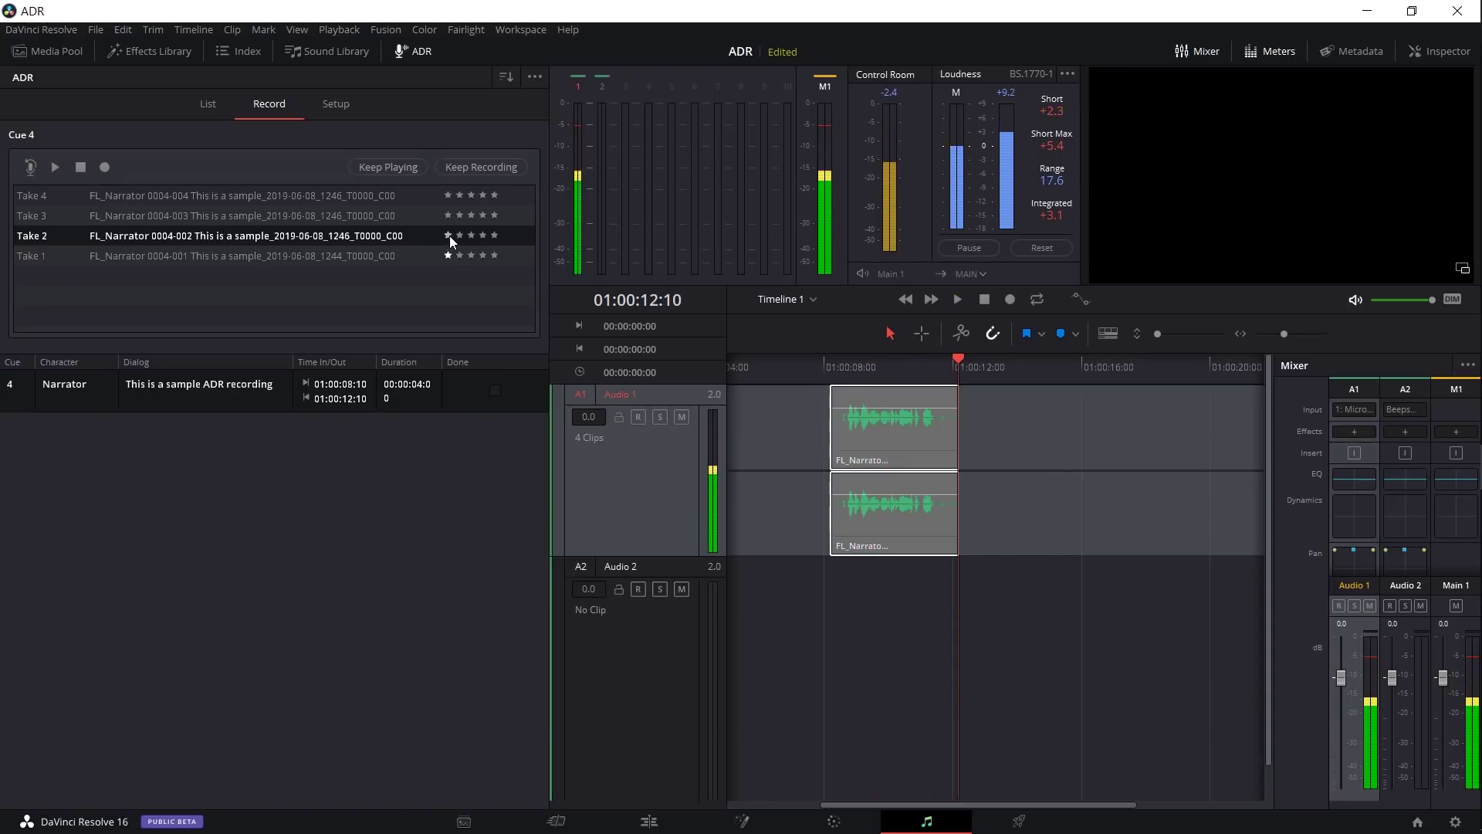
Play Takes 3 and 4, rating Take 3 five stars and Take 4 two stars
left_click(403, 220)
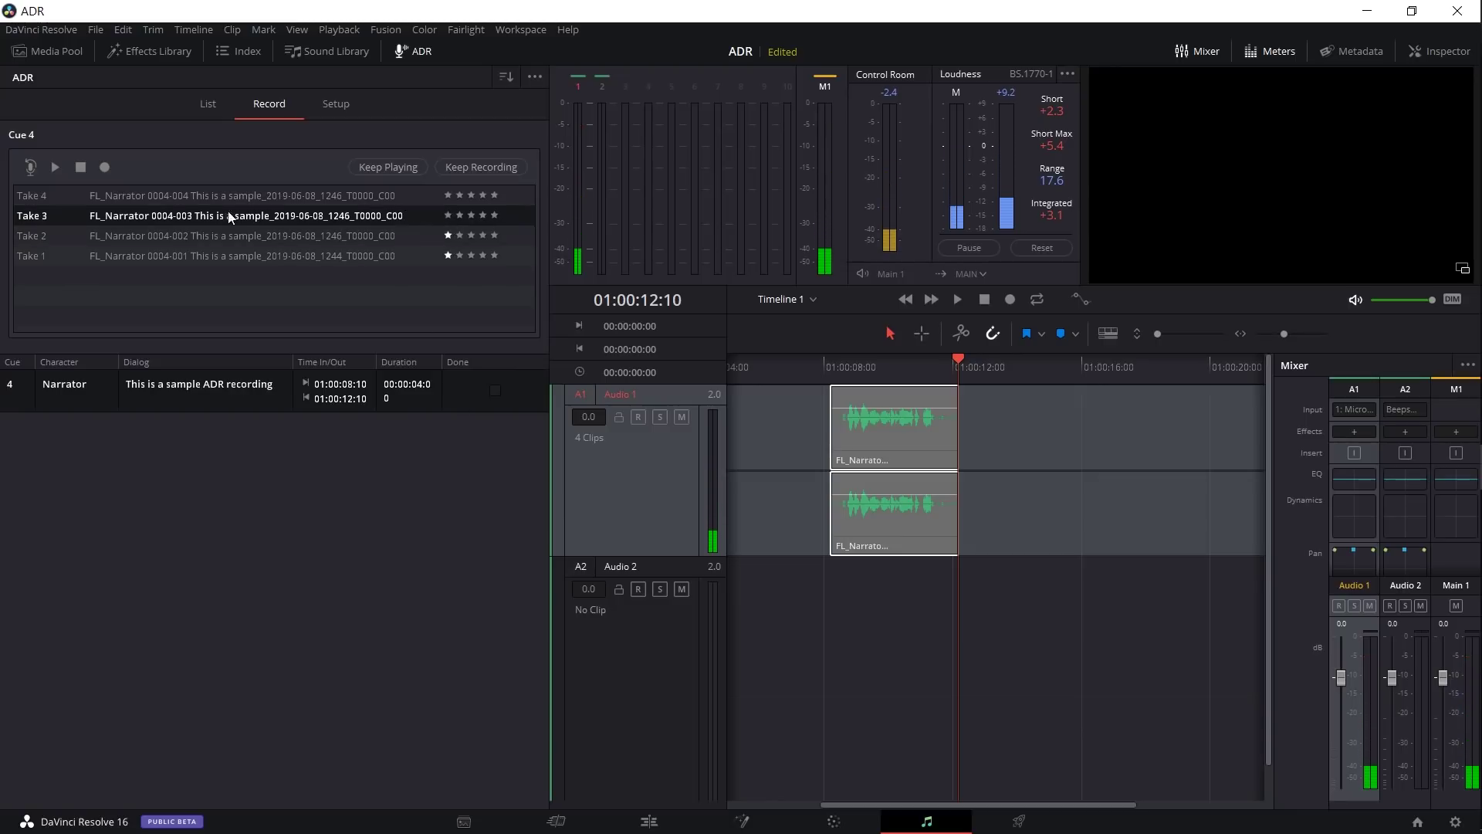
left_click(56, 166)
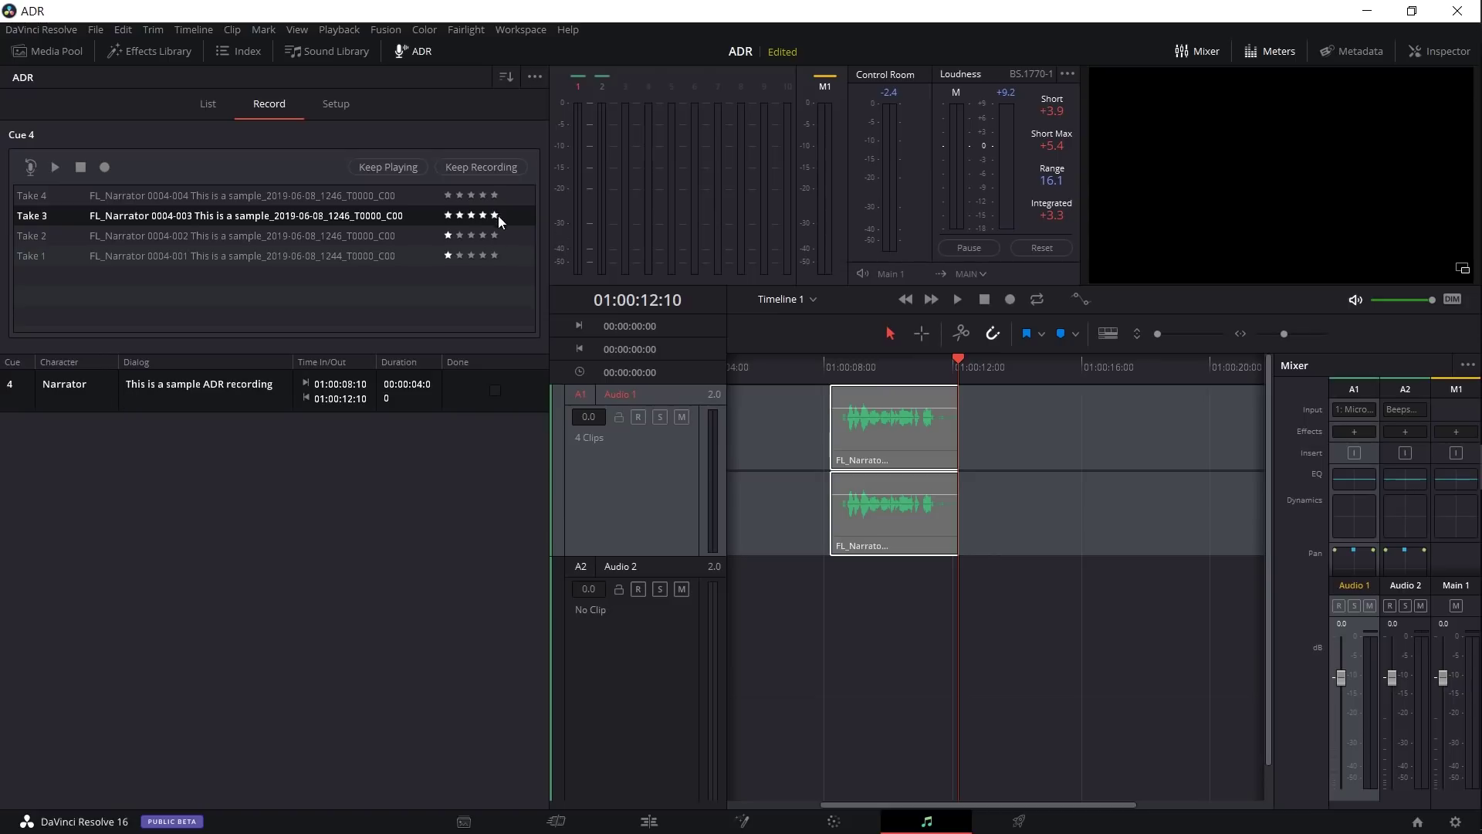
left_click(60, 166)
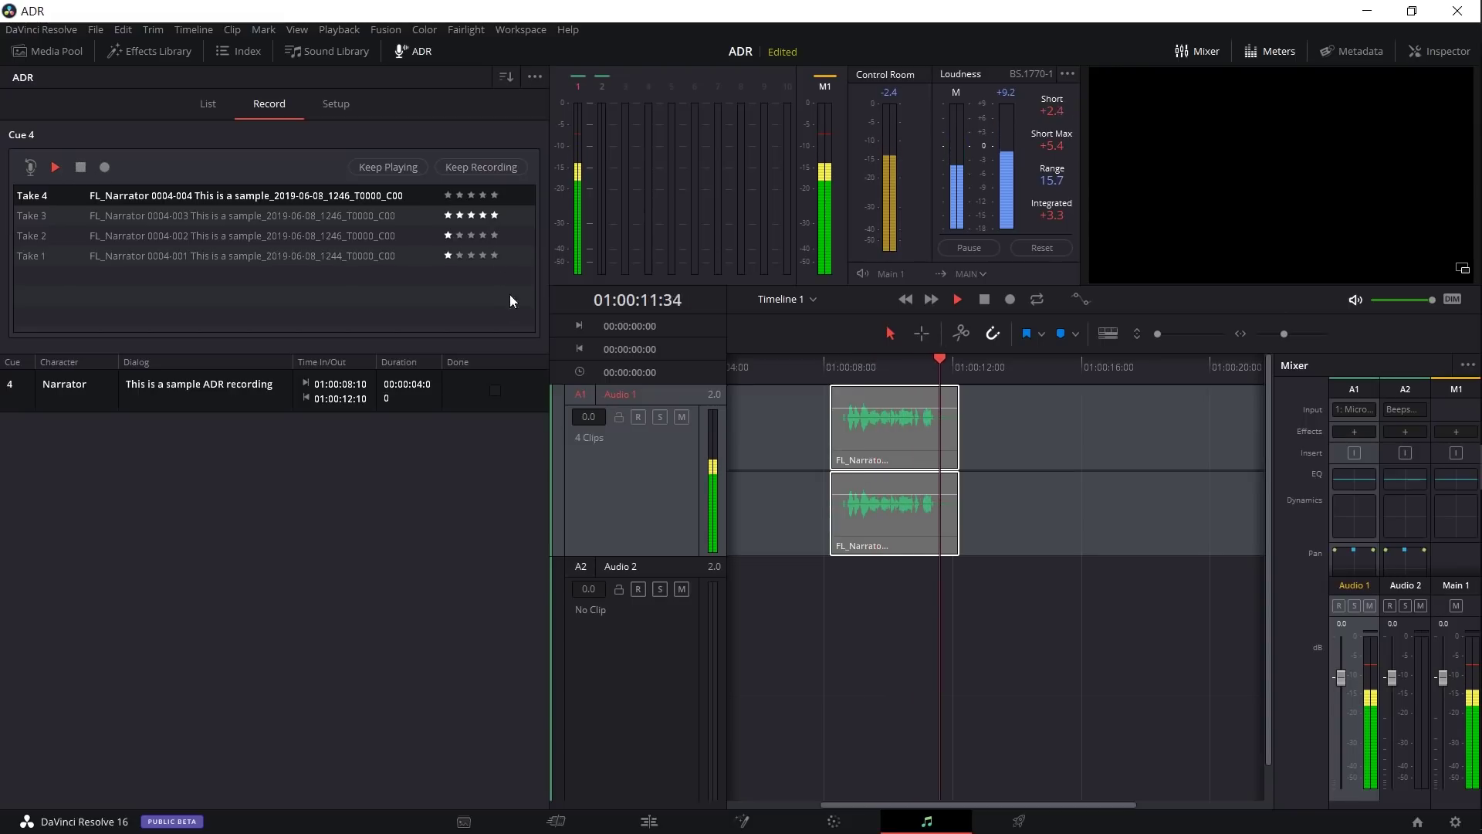
left_click(460, 196)
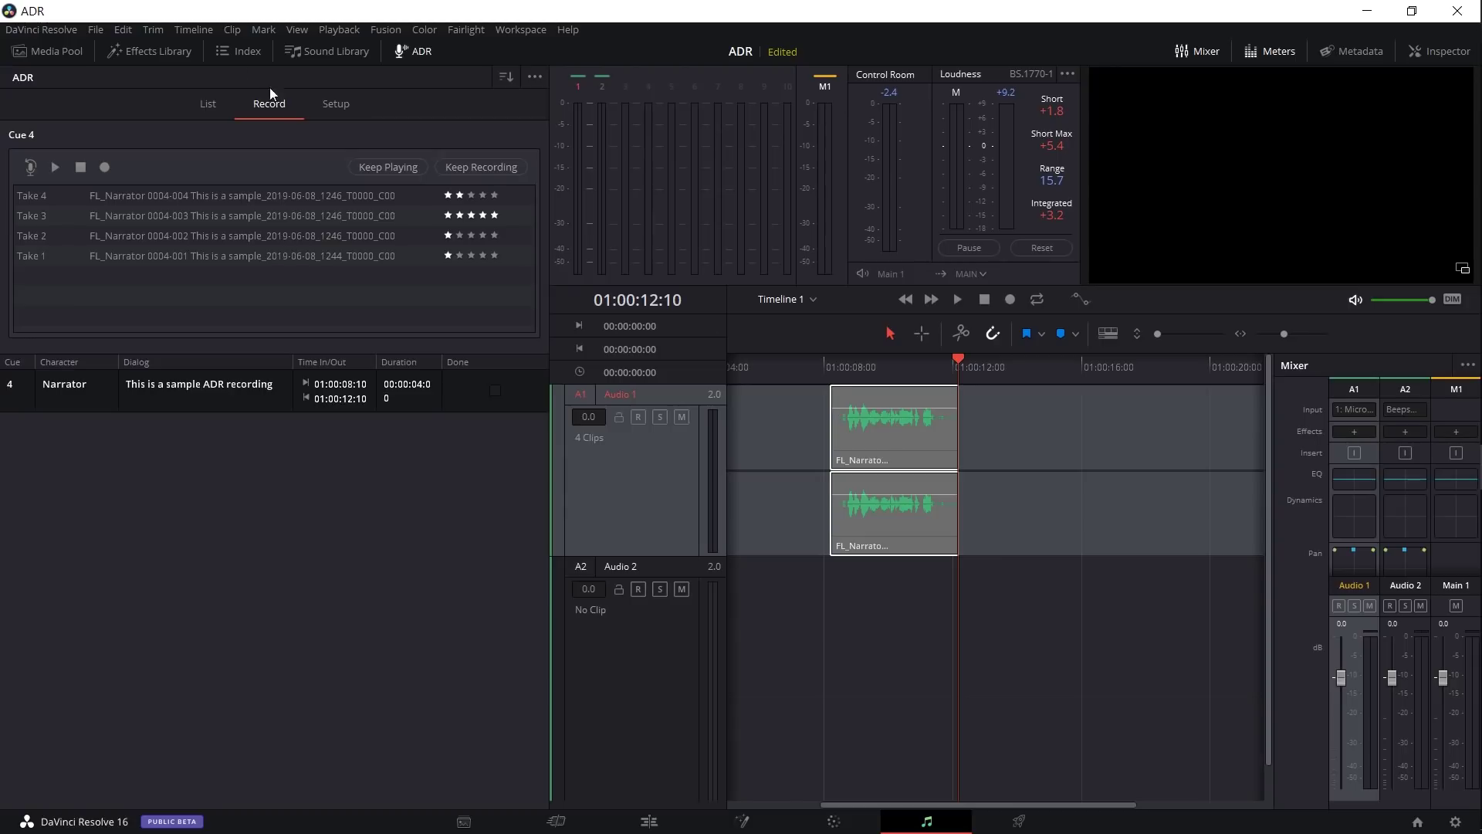
Enable Layered Audio Editing and Show Audio Track Layers, then deselect the clips
left_click(192, 29)
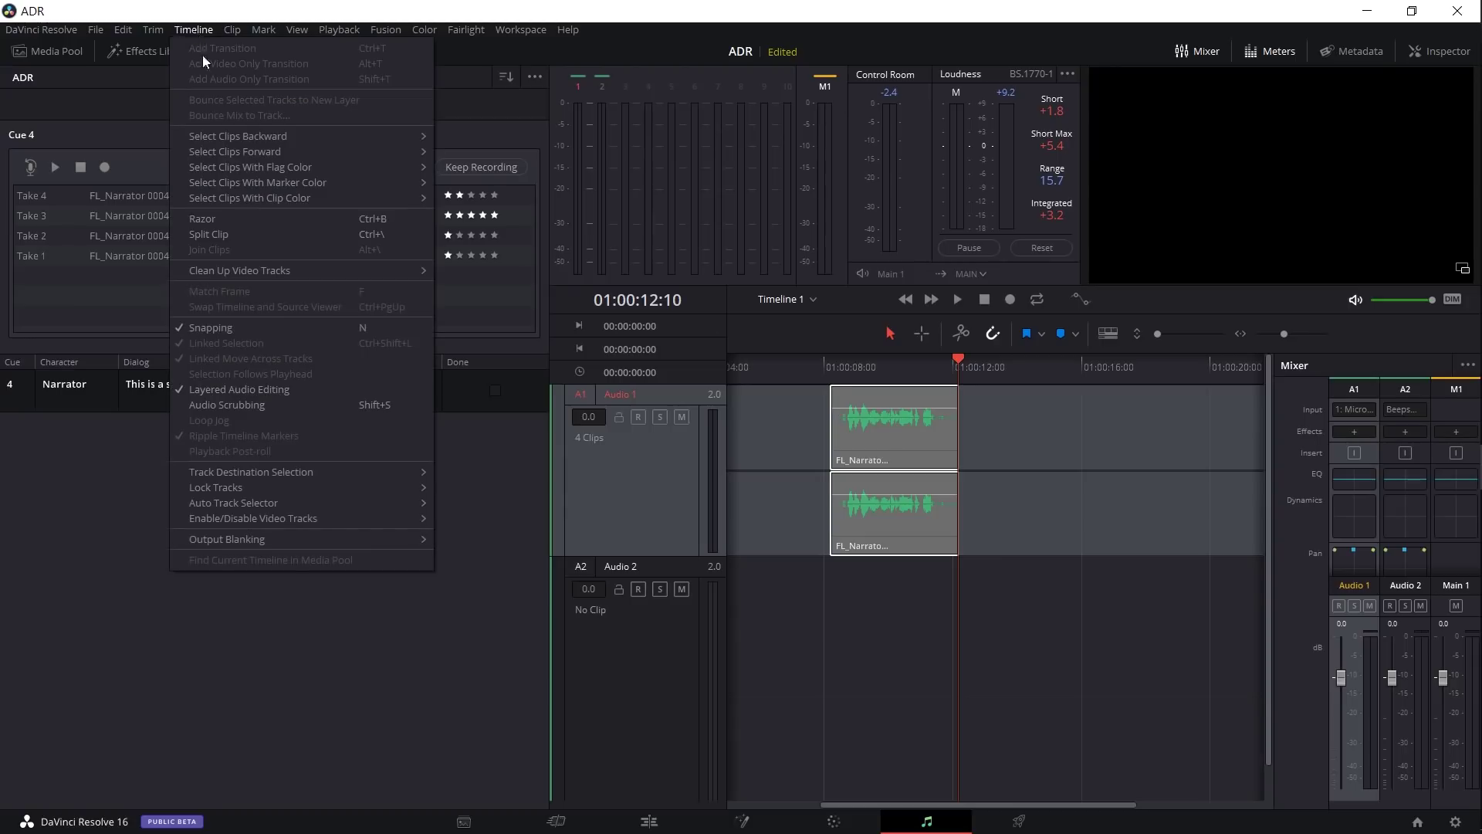
left_click(261, 391)
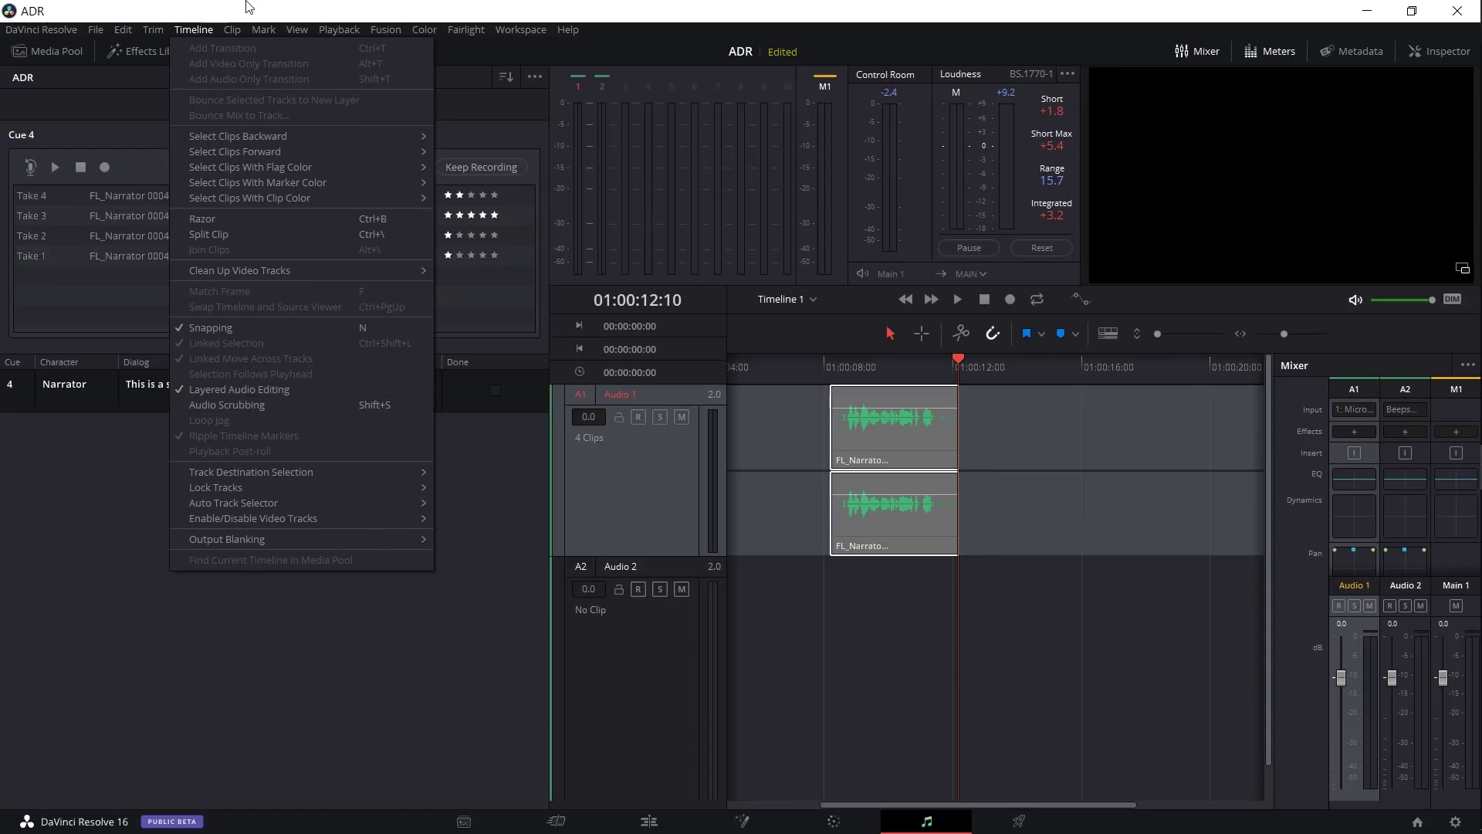
left_click(296, 31)
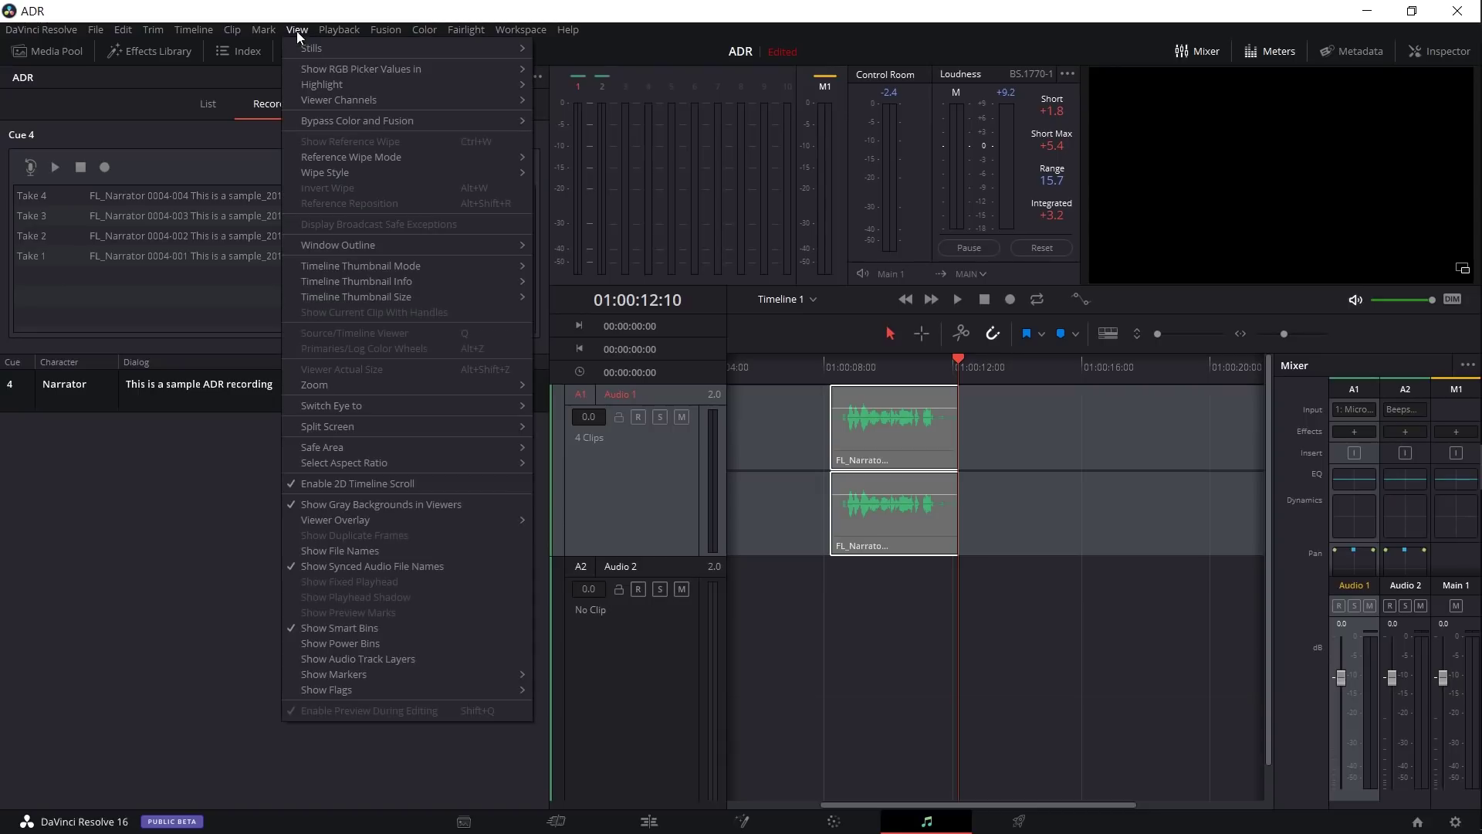
left_click(344, 657)
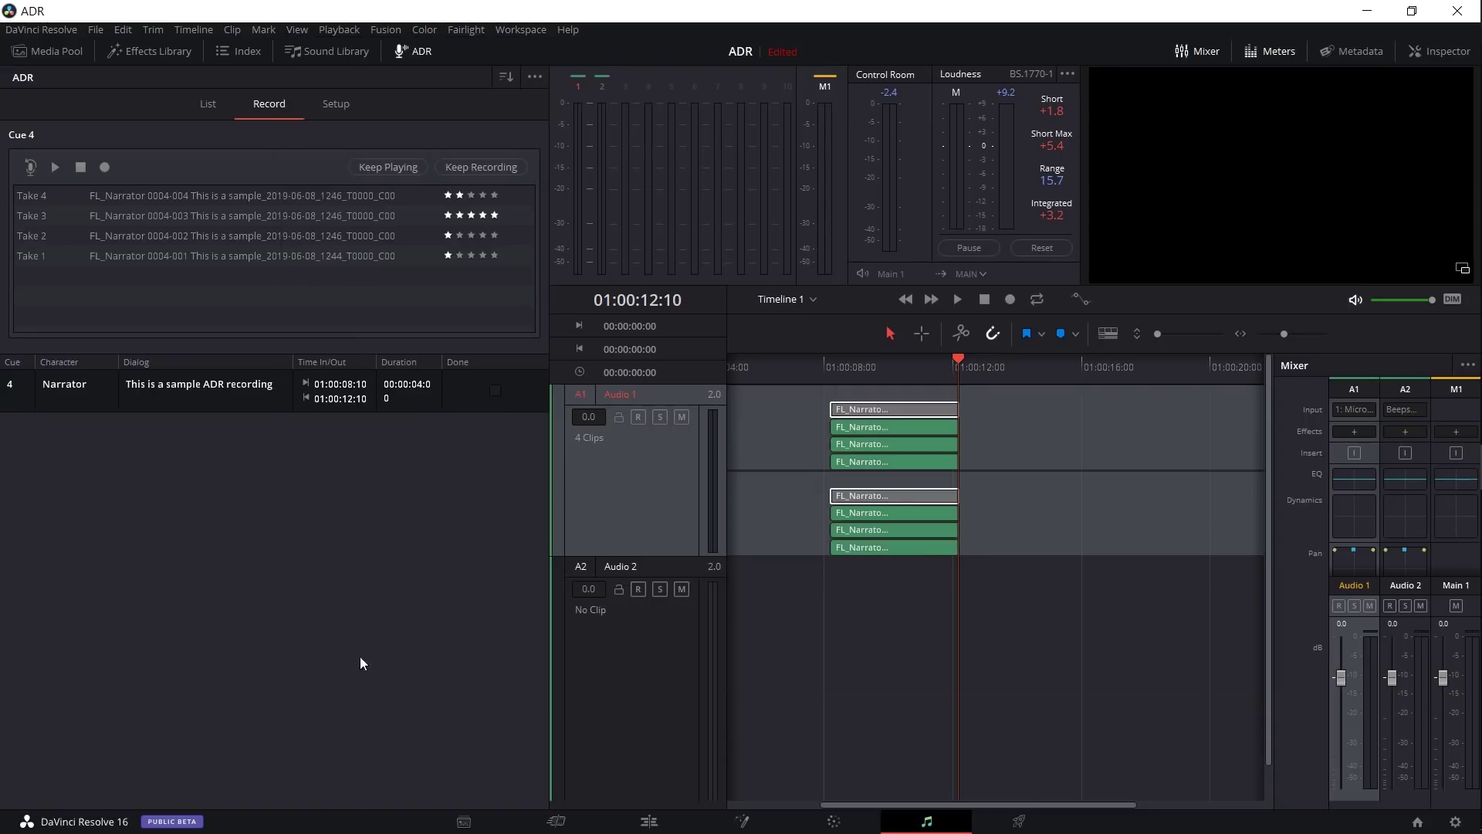
left_click(946, 391)
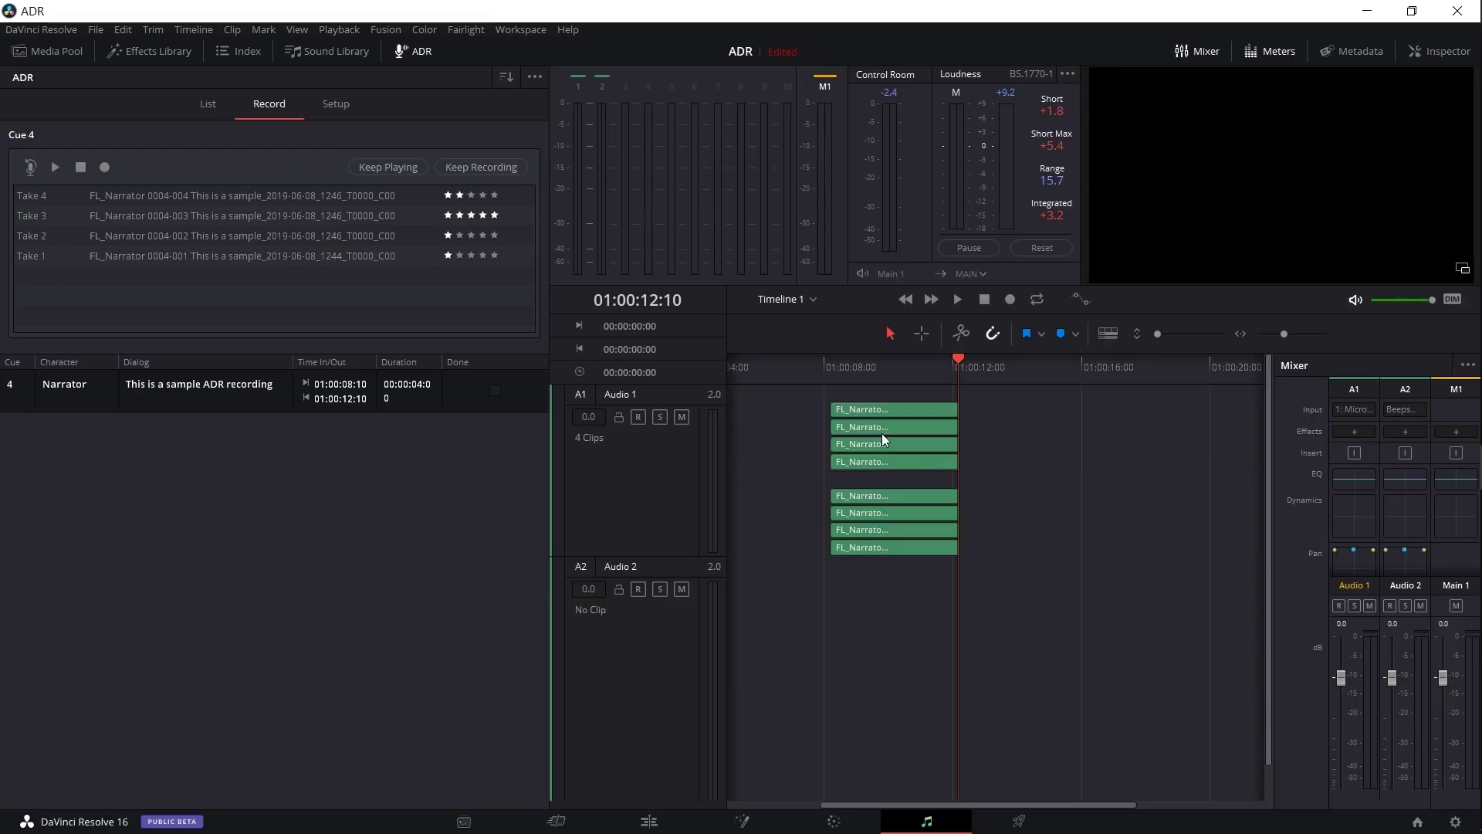
Enlarge the Audio 1 track and move the Take 3 clip to the top layer
left_click_drag(675, 557, 675, 744)
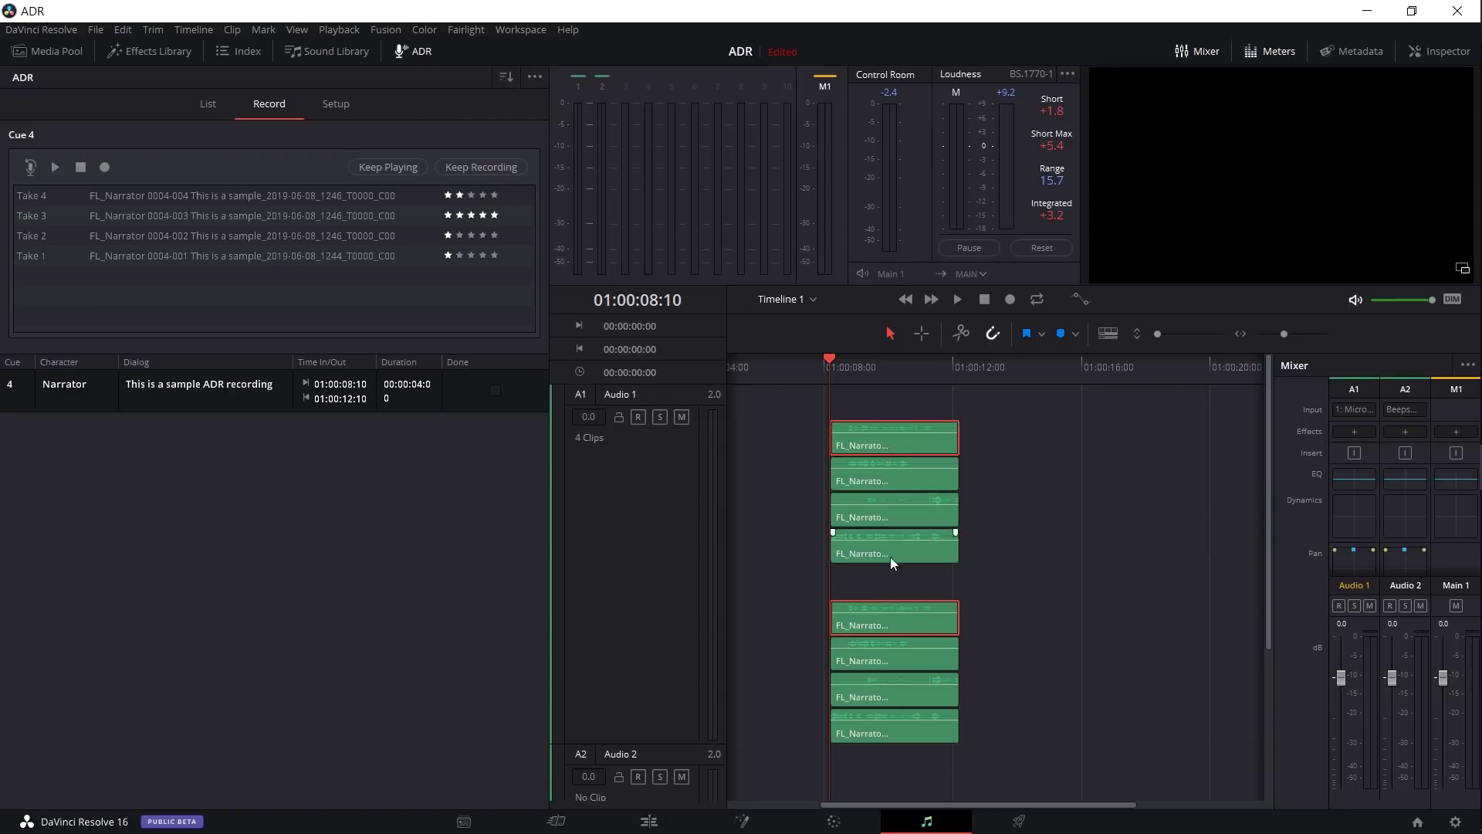
left_click(885, 481)
left_click_drag(888, 484, 883, 411)
Play the cue to audition Take 3, then stop and deselect the clips
key("space")
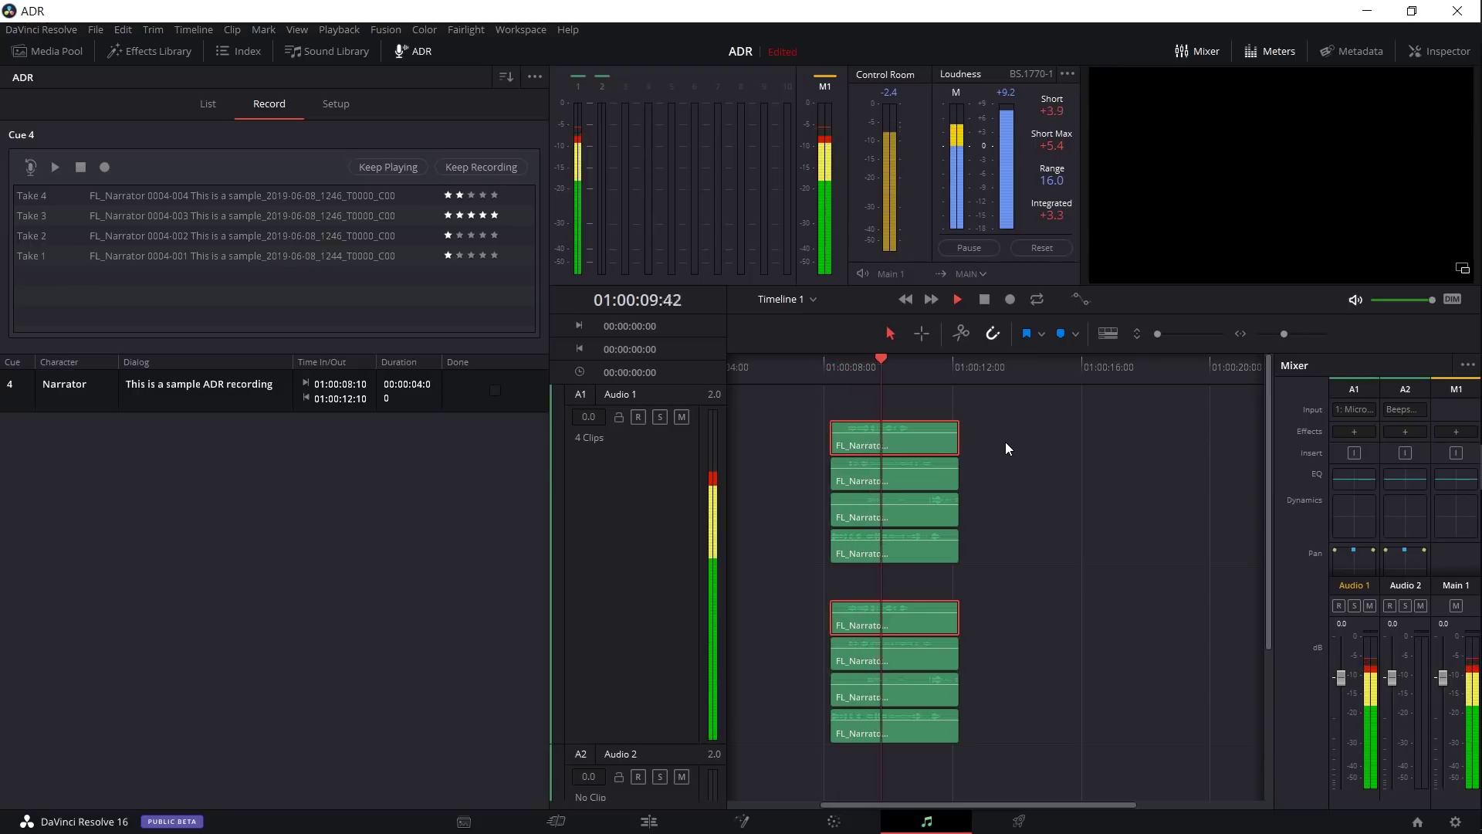
key("space")
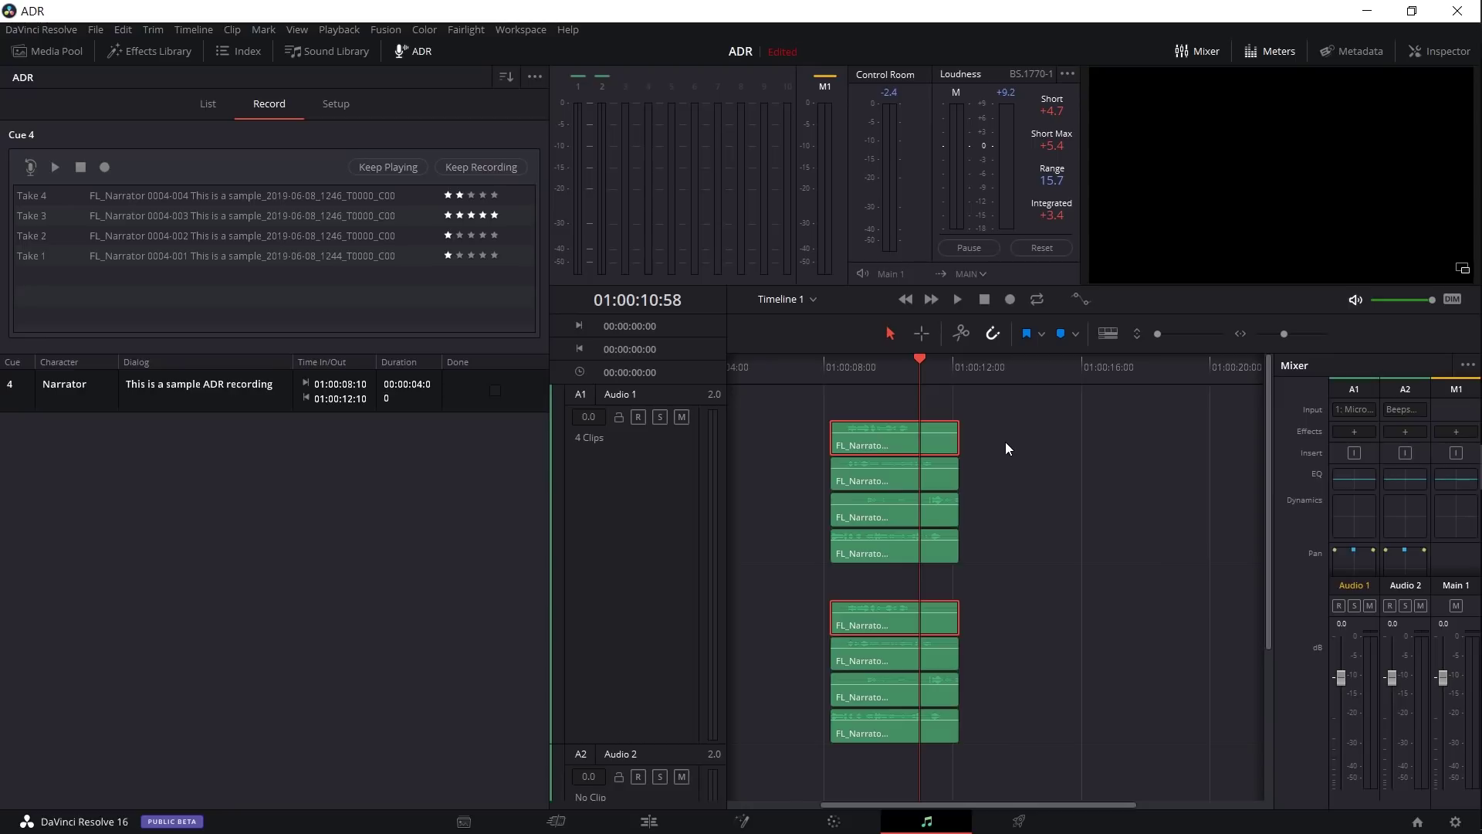
left_click(1005, 442)
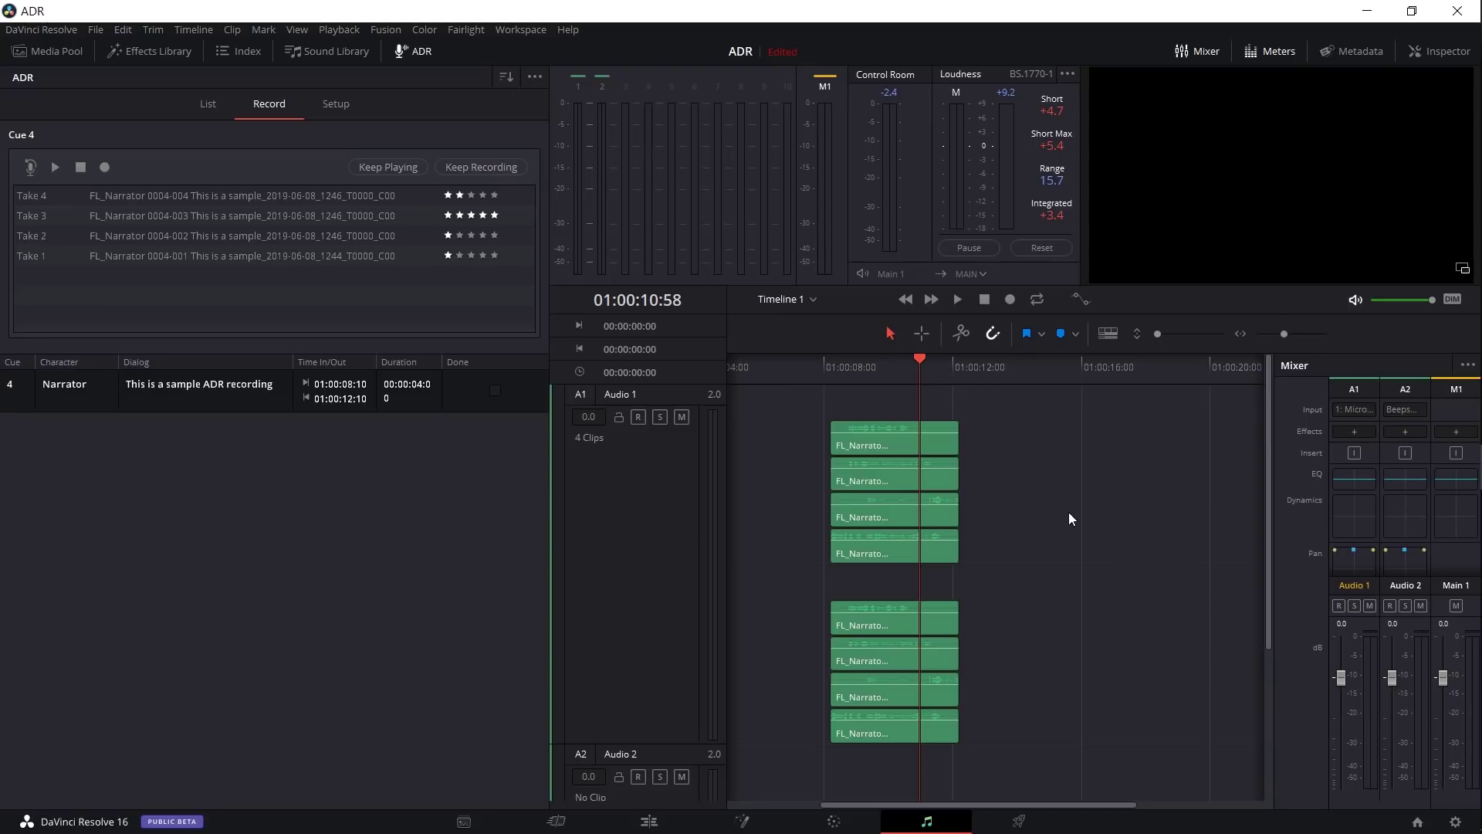
Switch the ADR panel to its Setup tab, showing 0-second pre- and post-roll
left_click(336, 103)
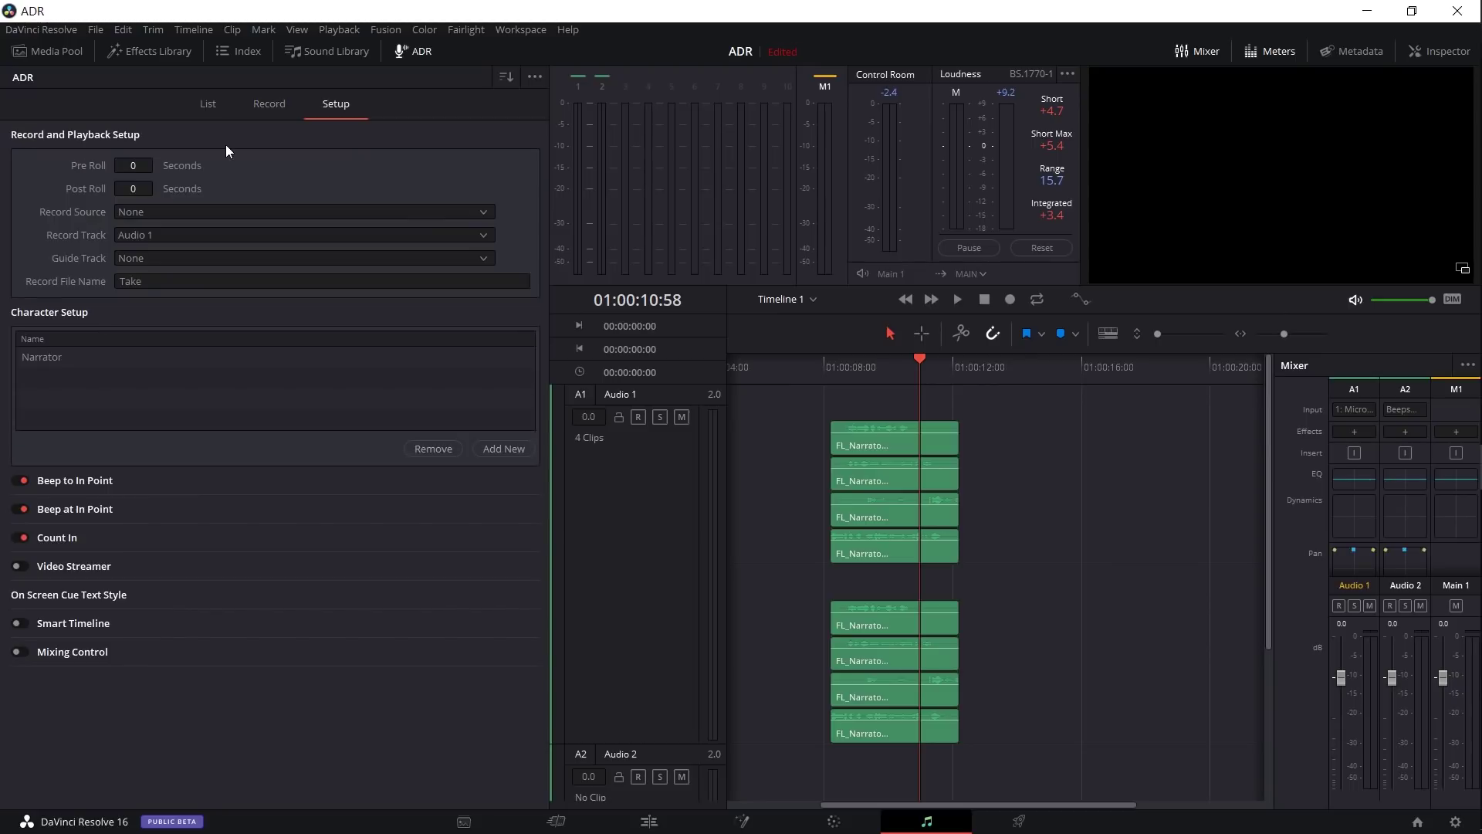